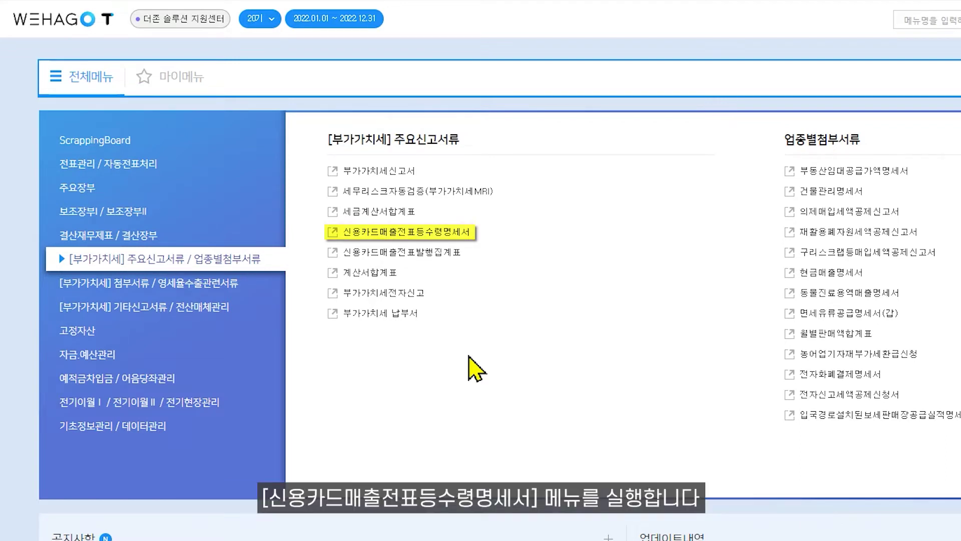
Open 신용카드매출전표등수령명세서, set the period to 2022.07 through 2022.09 and load its transaction data
left_click(334, 233)
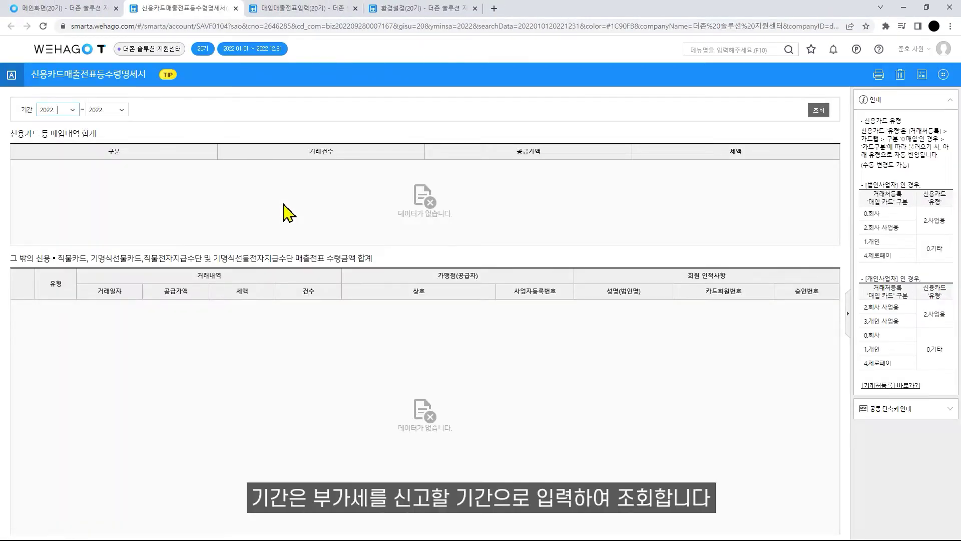
type("07")
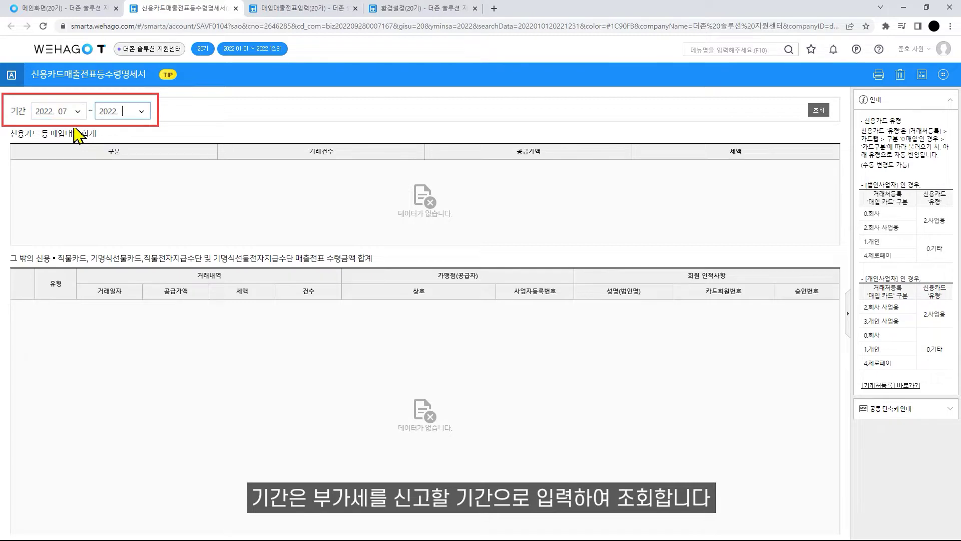
type("9")
key("Return")
left_click(505, 311)
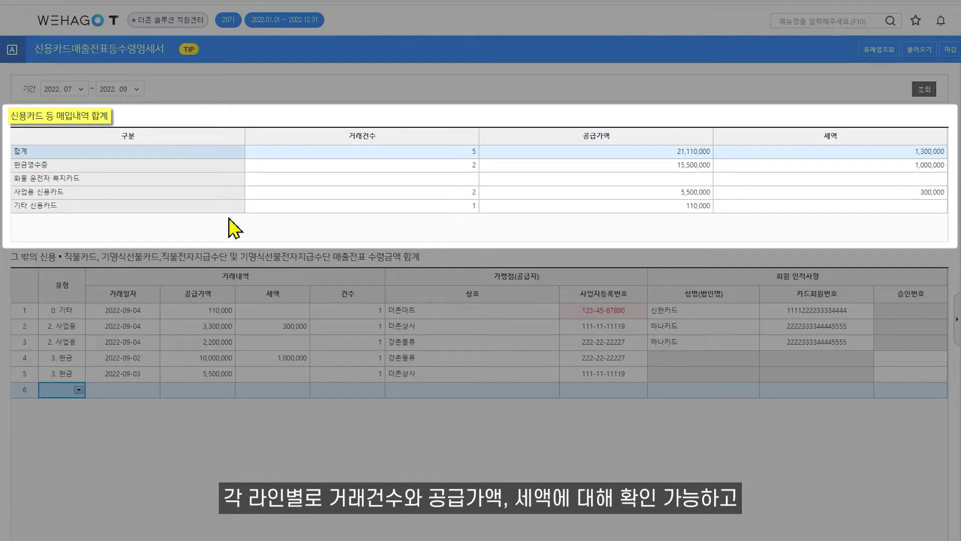
Show only the 현금영수증 details and call up the transaction reload confirmation, then cancel it
left_click(233, 167)
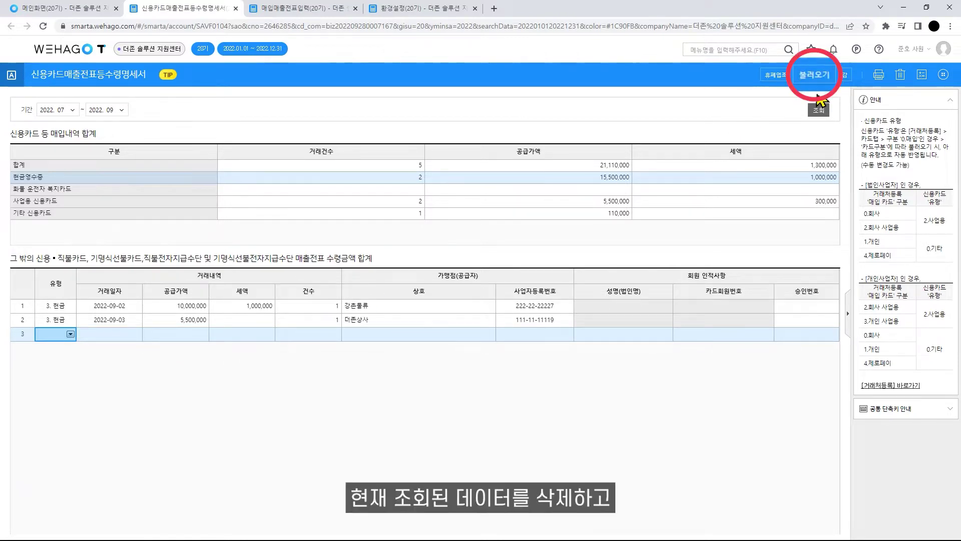
left_click(813, 77)
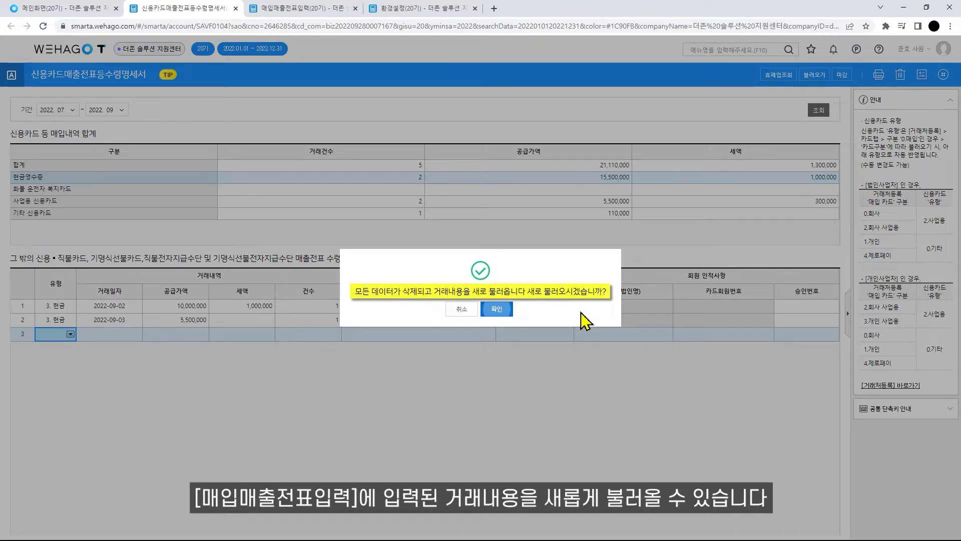
left_click(462, 309)
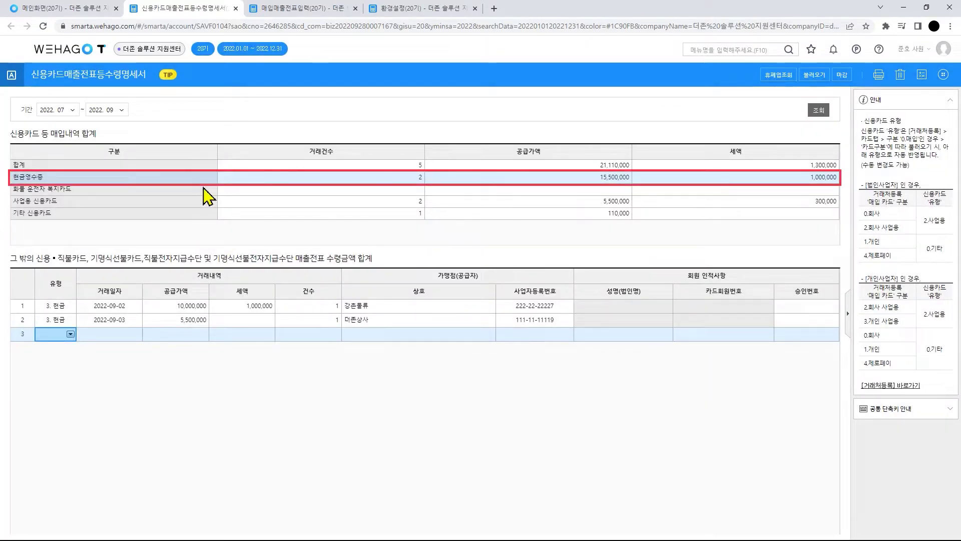
In 매입매출전표입력, examine the tax type options of the 강촌물류 cash voucher dated the 2nd
left_click(286, 10)
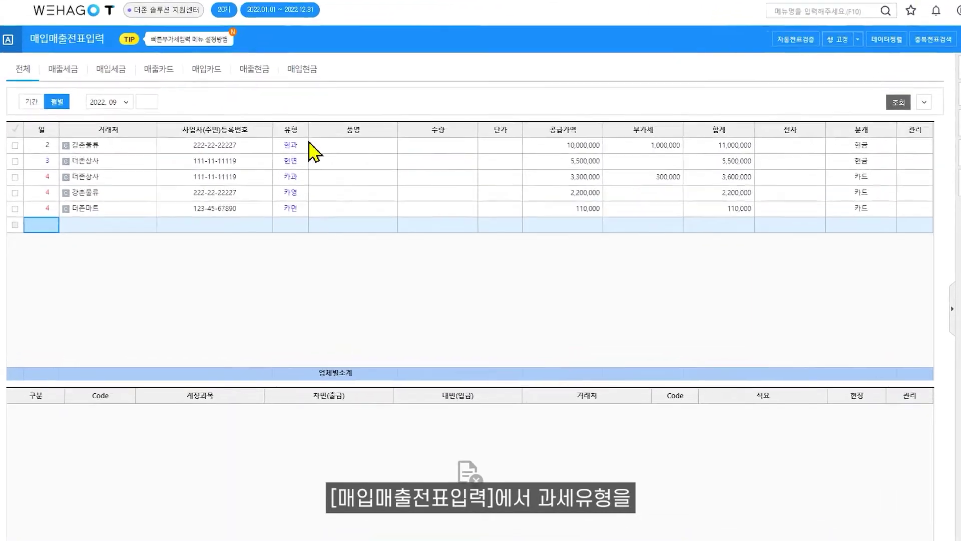
left_click(287, 170)
left_click(271, 173)
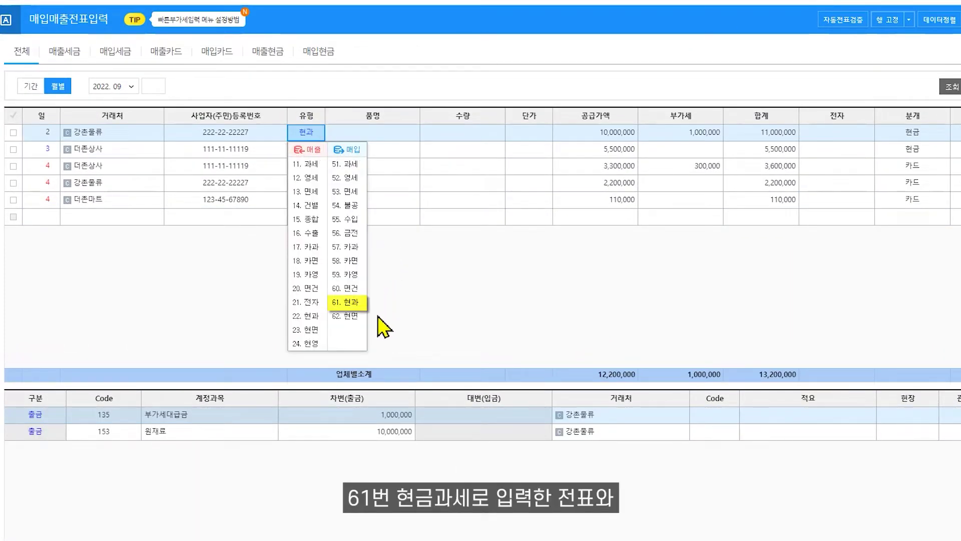
left_click(383, 327)
Examine the 적요 code list for the 원재료 entry of the 더존상사 현면 voucher
left_click(318, 156)
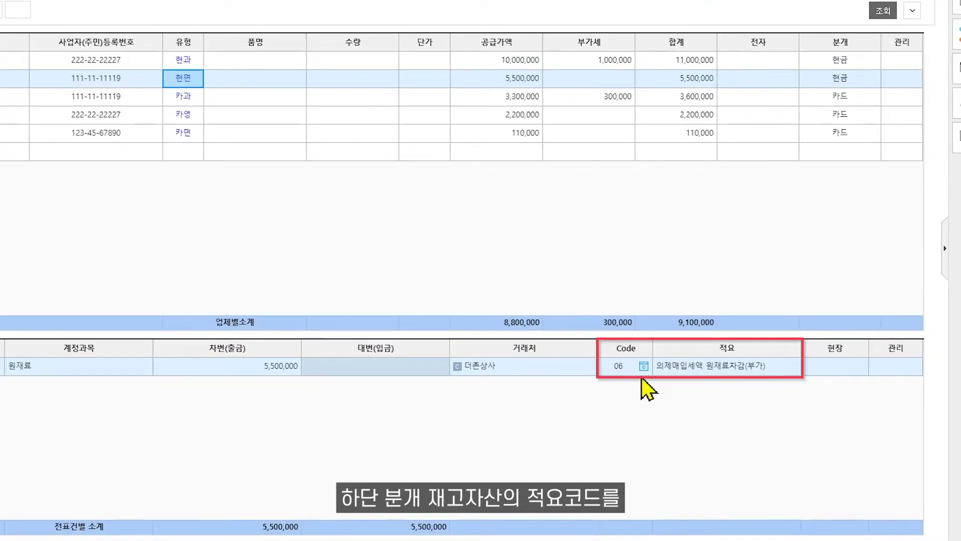
left_click(643, 371)
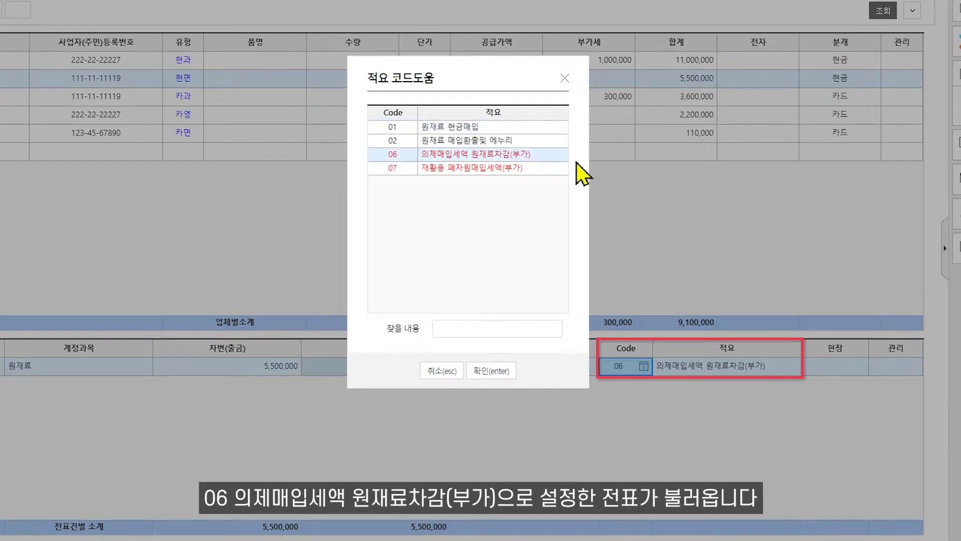
left_click(565, 78)
Return to 신용카드매출전표등수령명세서, read the 참고사항 notes and select the 강촌물류 supplier entry
left_click(200, 9)
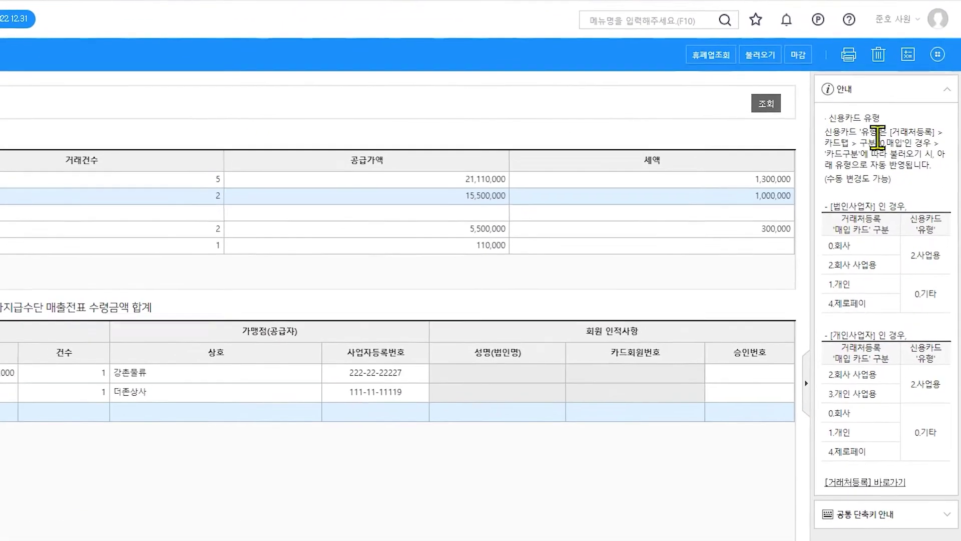
left_click(943, 75)
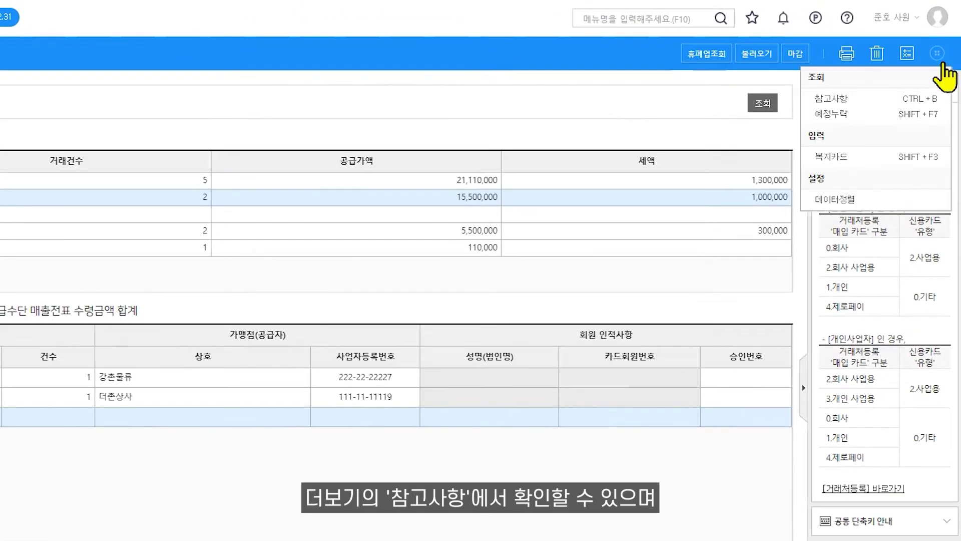
left_click(940, 102)
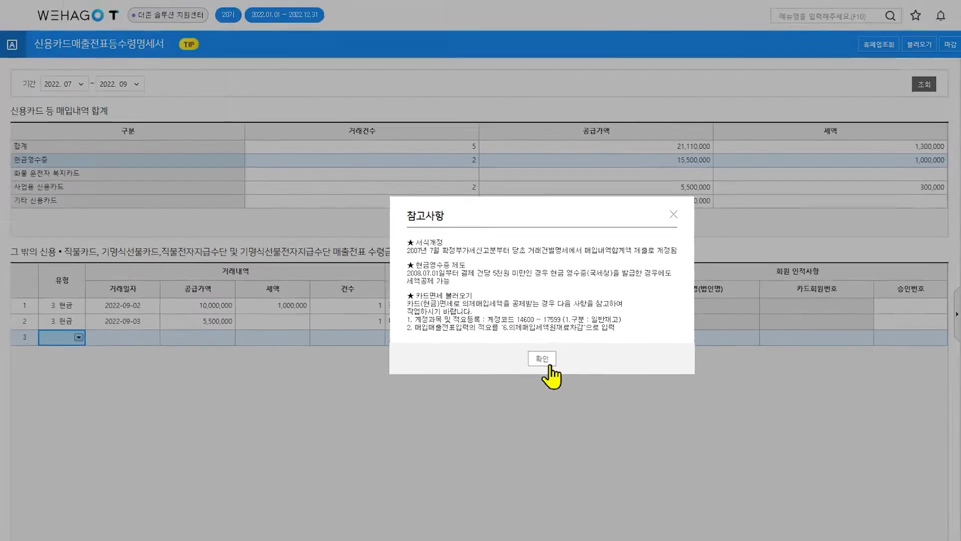
left_click(542, 359)
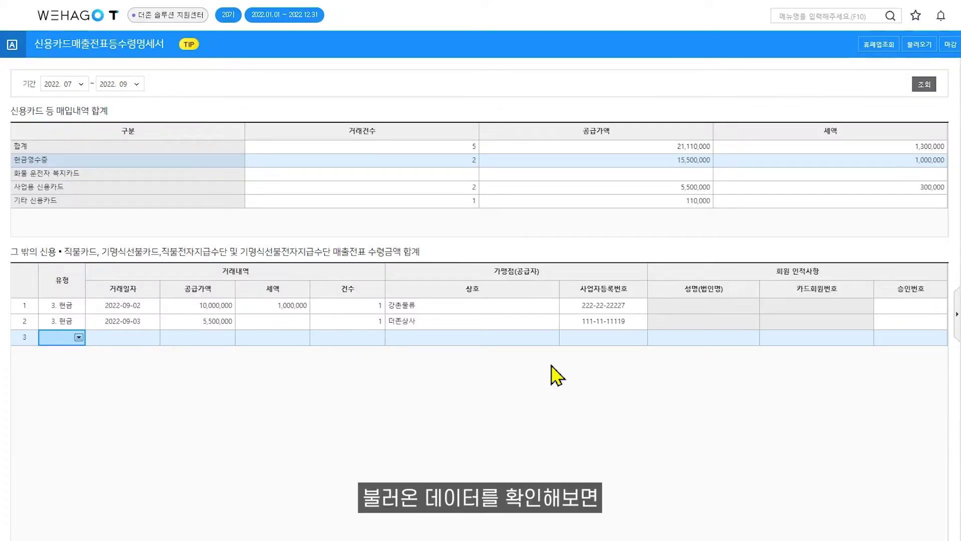
left_click(536, 307)
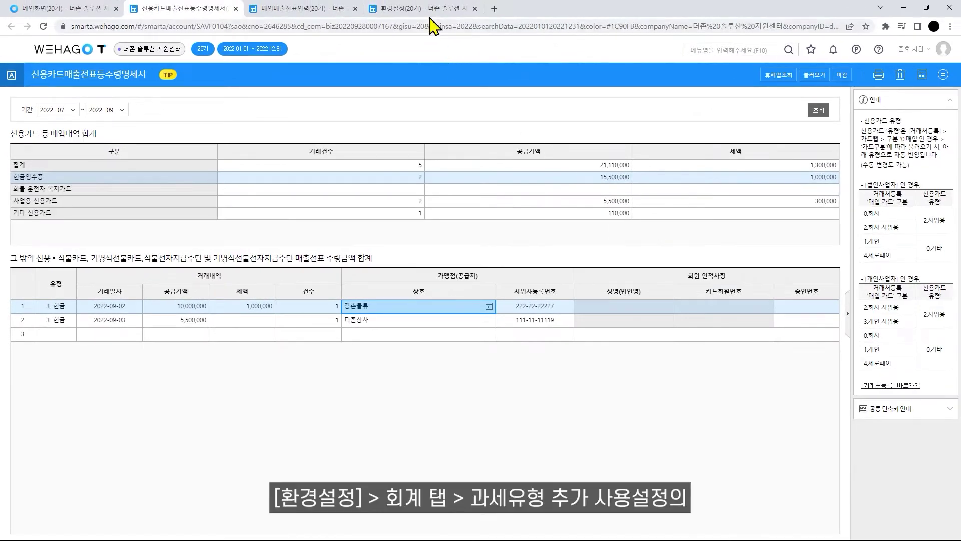
In 환경설정, set 현금영수증승인번호사용 to 1. 사용함 in the accounting settings for 과세유형 추가 사용설정
left_click(429, 14)
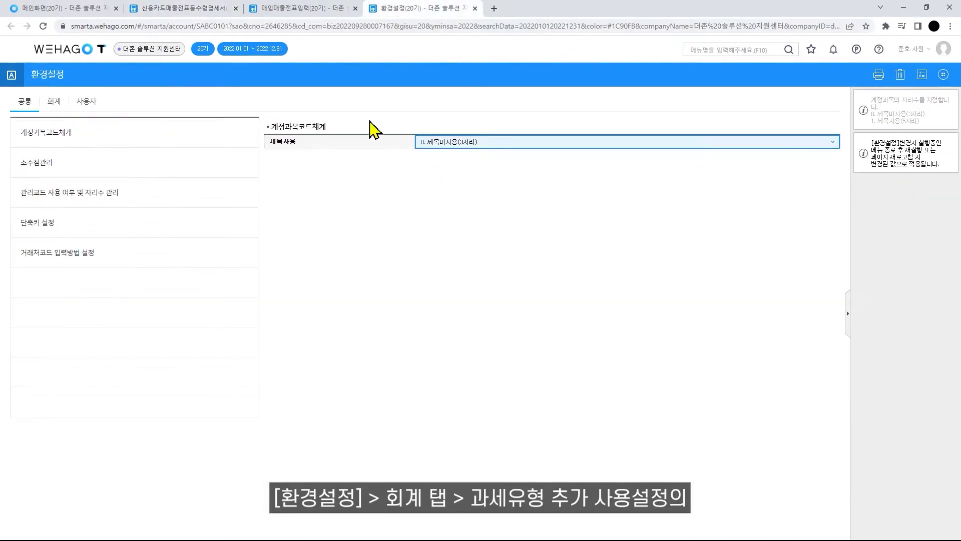
left_click(60, 105)
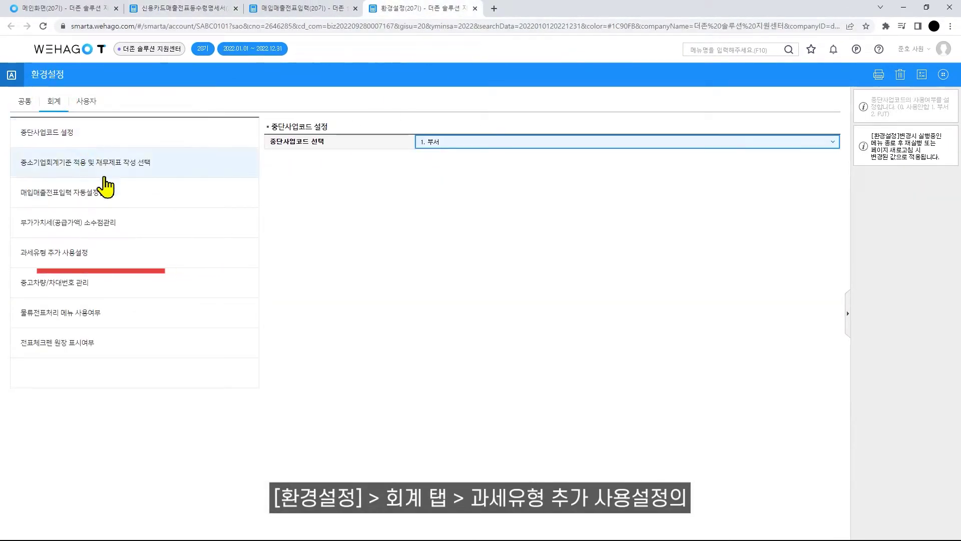
left_click(226, 261)
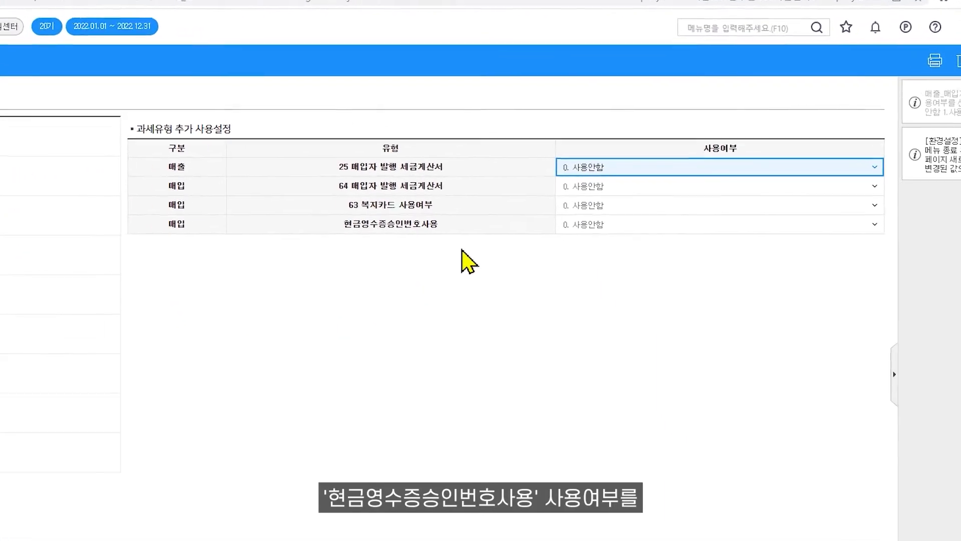
left_click(839, 205)
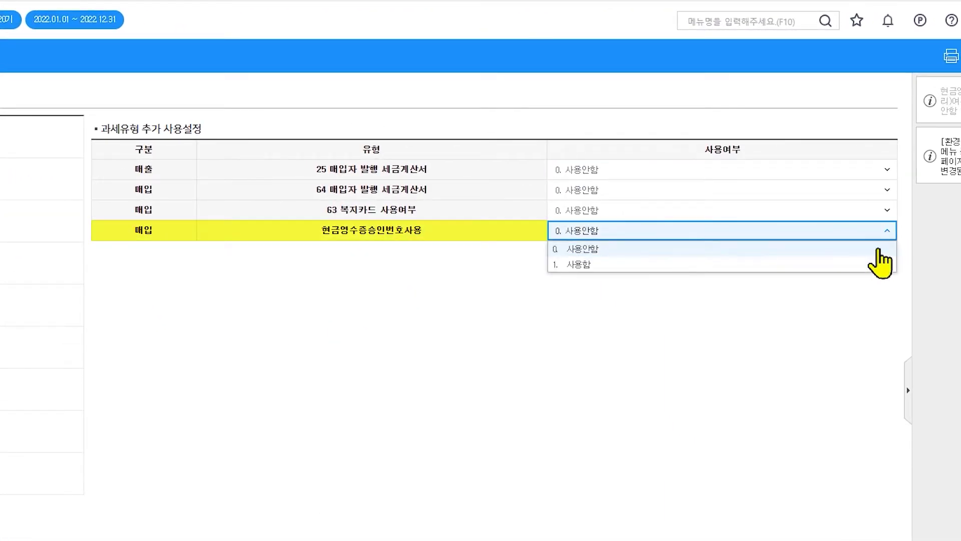
left_click(873, 263)
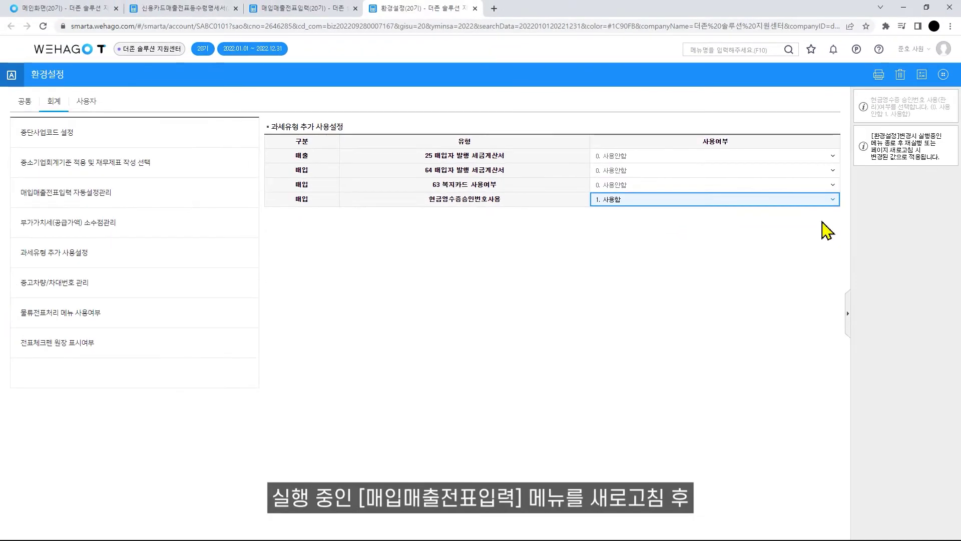
Refresh 매입매출전표입력 and enter the cash receipt approval number for the 강촌물류 현과 voucher
left_click(319, 11)
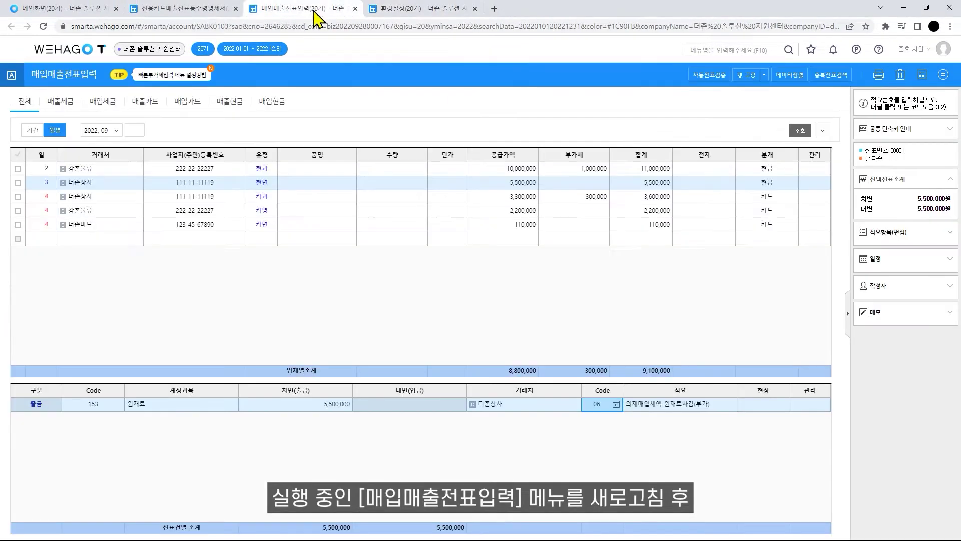
left_click(43, 26)
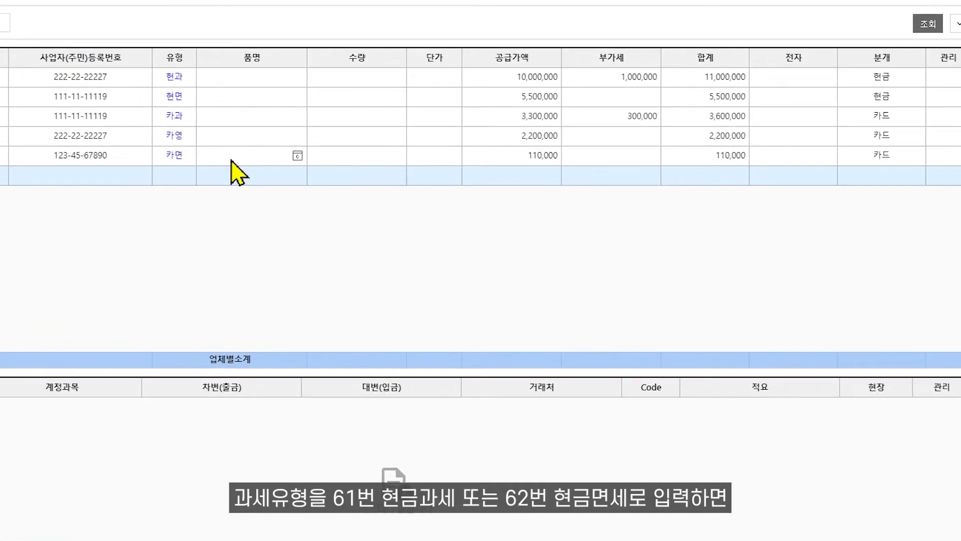
left_click(176, 79)
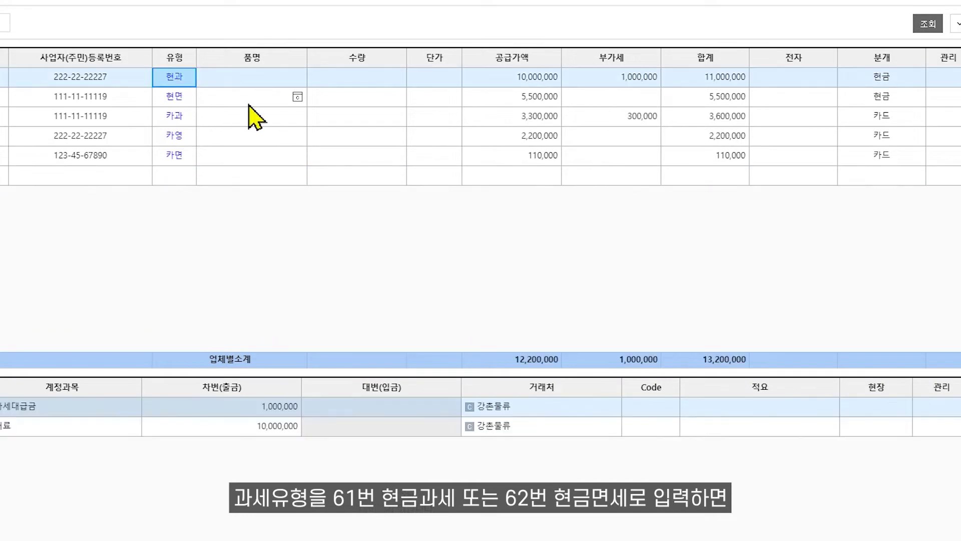
key("Return")
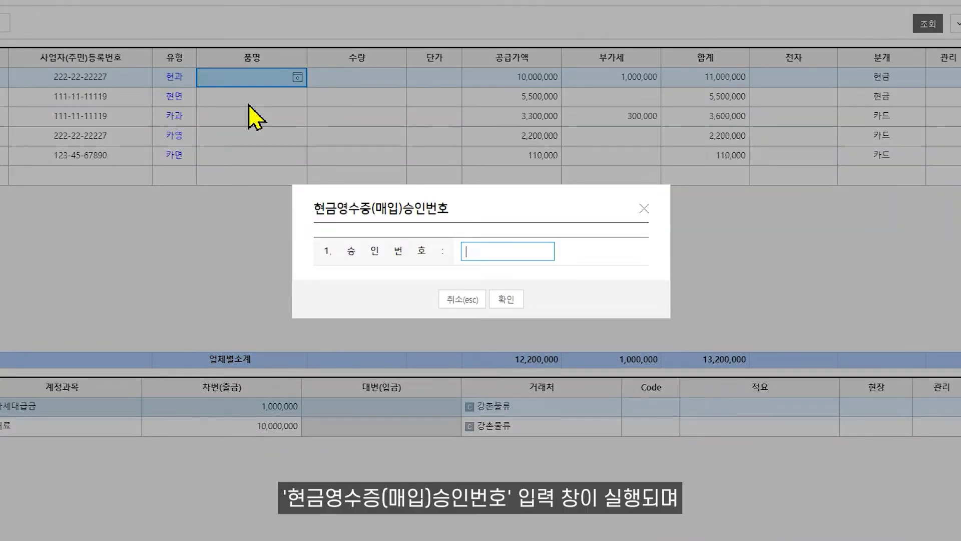
type("123456789")
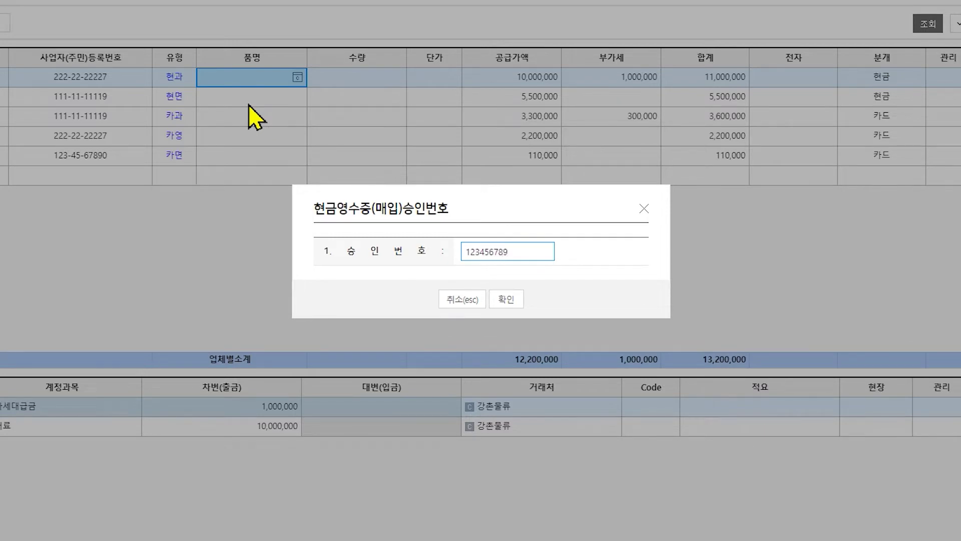
left_click(507, 300)
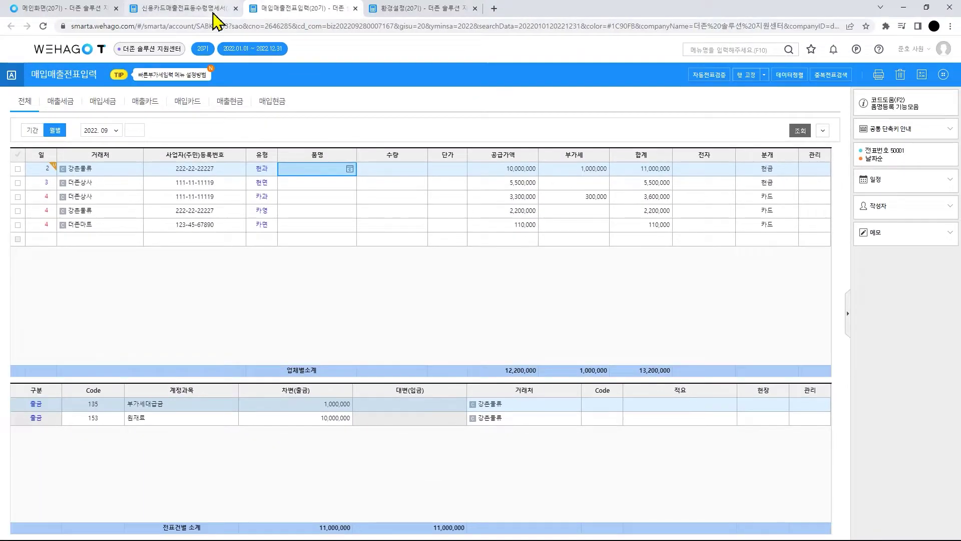
Reload the transactions in 신용카드매출전표등수령명세서 and check the approval number of the 강촌물류 row
left_click(213, 10)
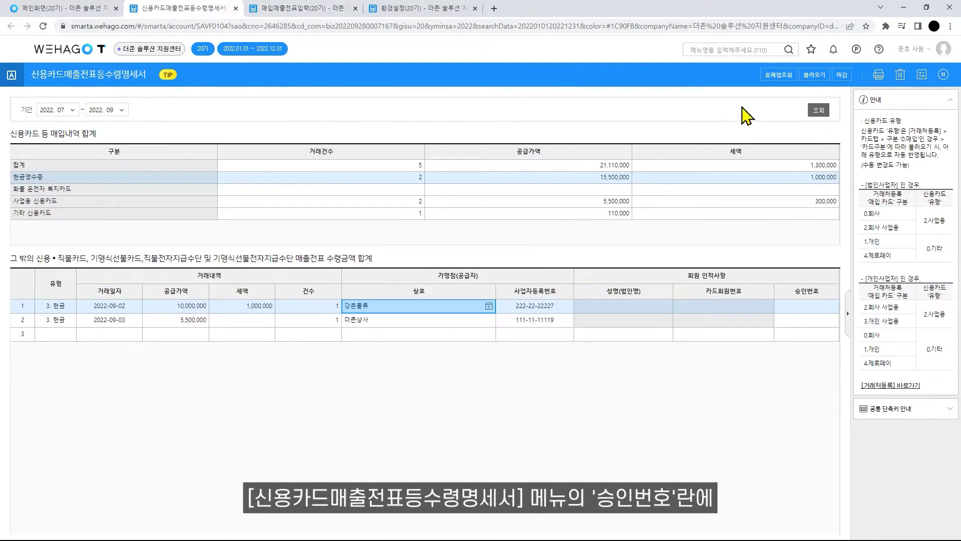
left_click(813, 76)
left_click(507, 312)
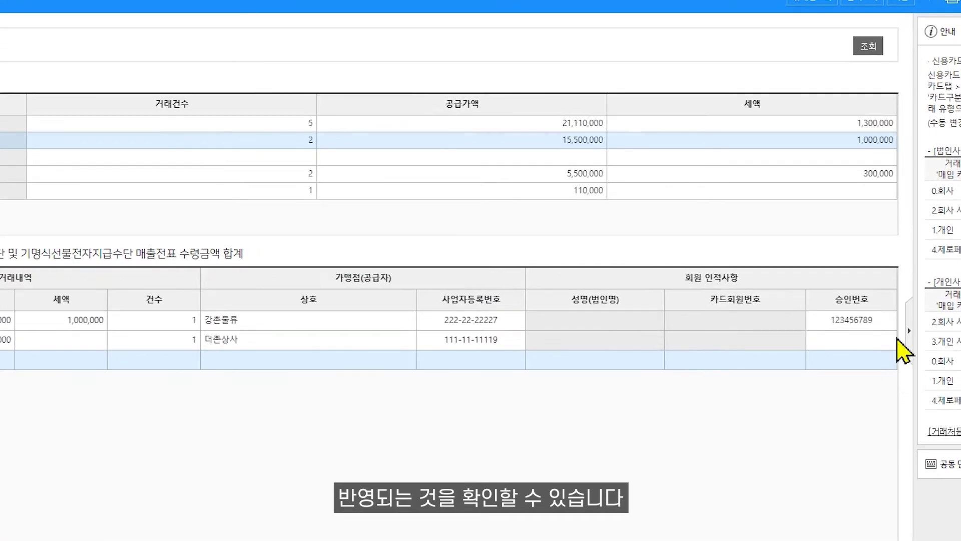
left_click(822, 311)
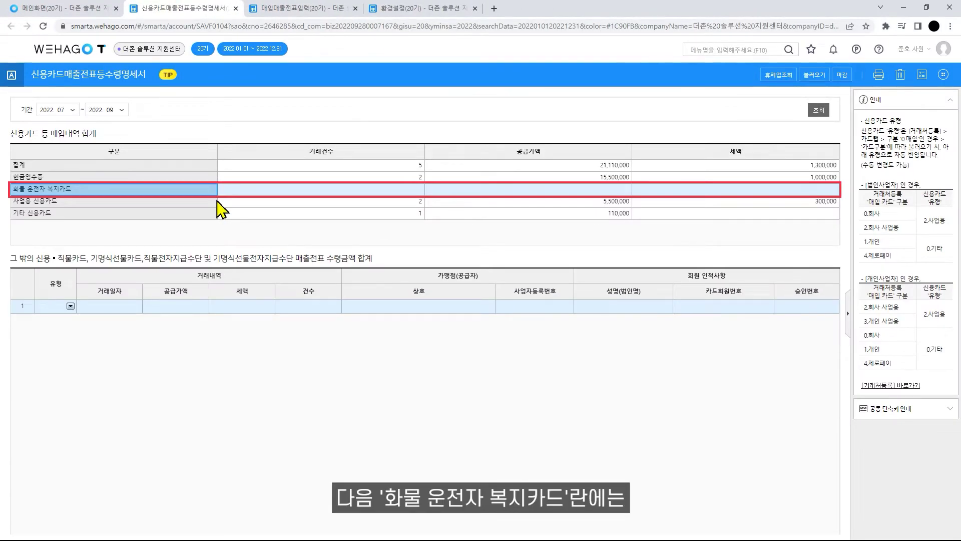
In 매입매출전표입력, start a new voucher for day 5 with 더존카센터 as the 거래처
left_click(300, 10)
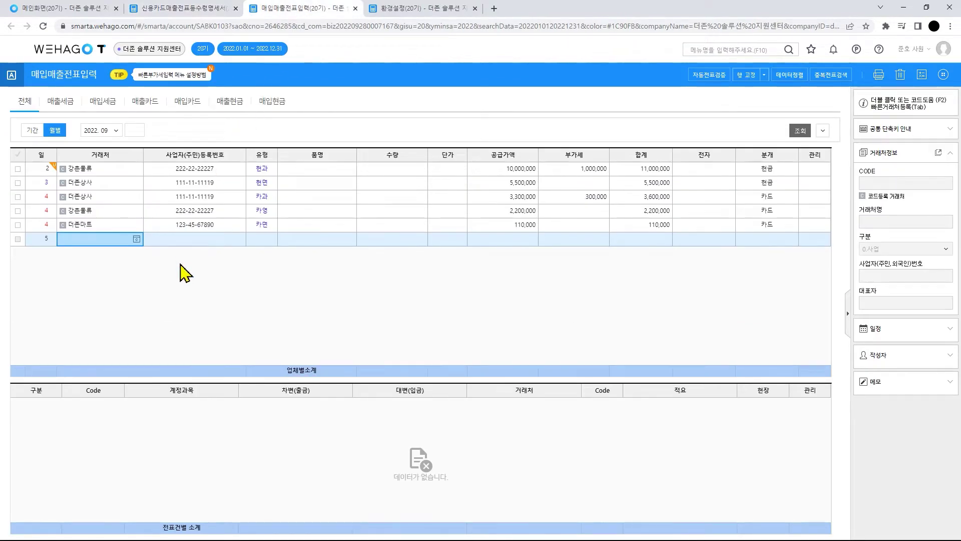
key("F2")
key("Down")
key("Down")
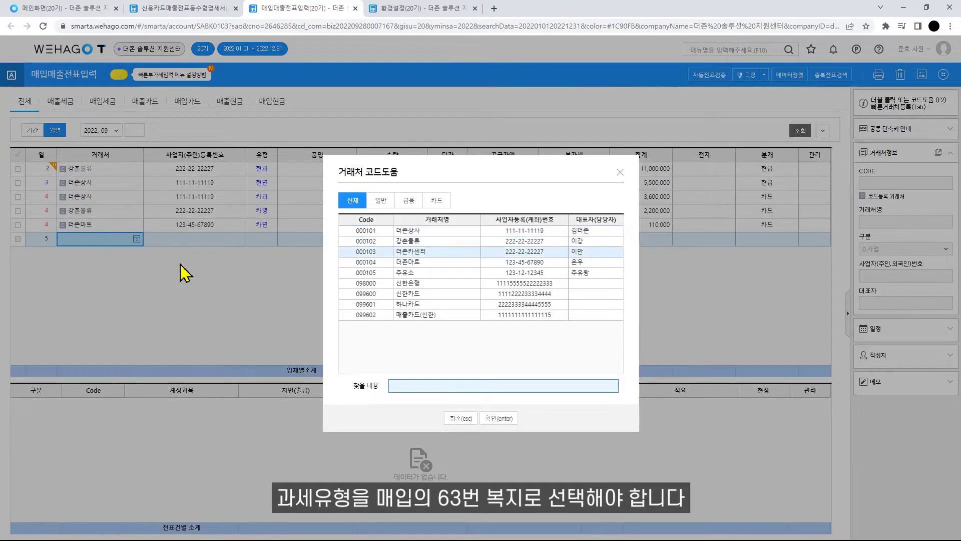
key("Return")
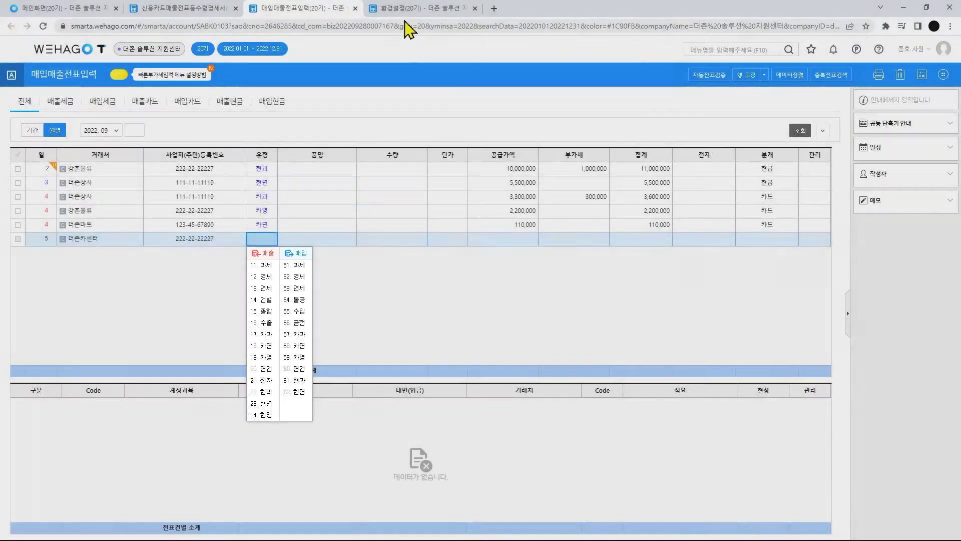
In 환경설정, set 63 복지카드 사용여부 to 1. 사용함
left_click(413, 10)
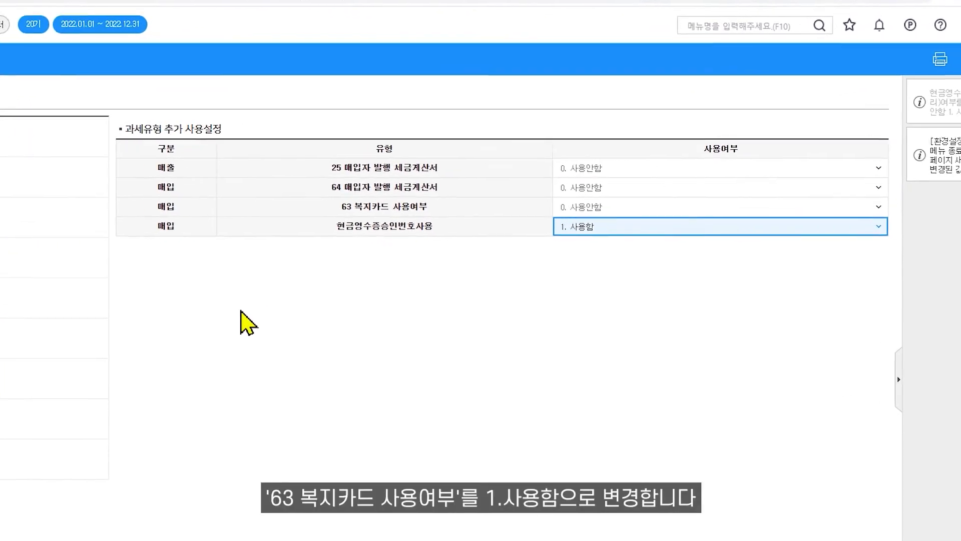
left_click(879, 208)
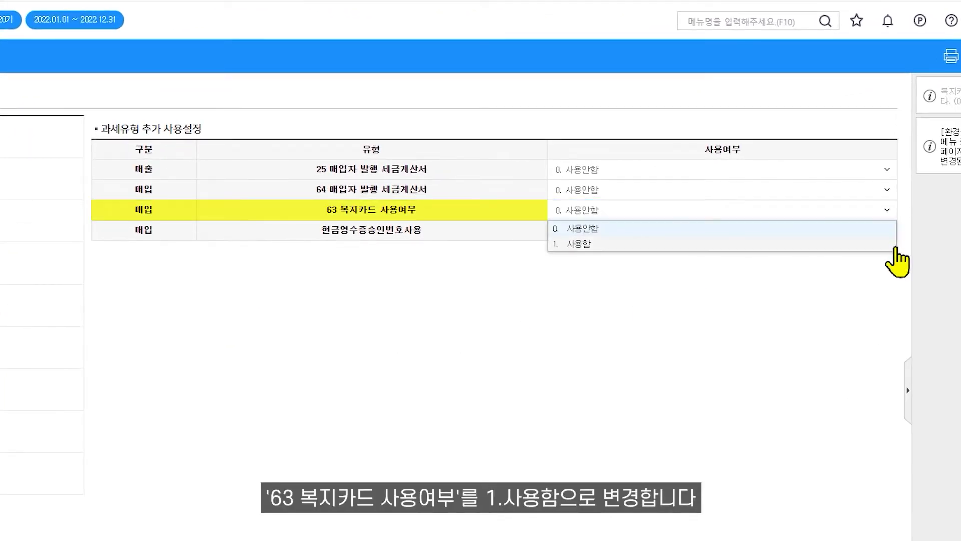
left_click(891, 243)
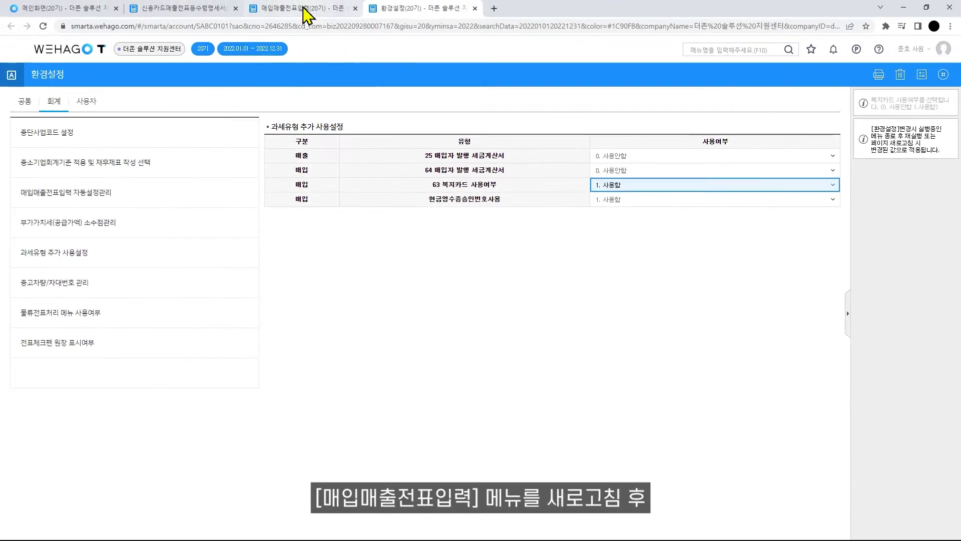
Refresh 매입매출전표입력 and re-enter 더존카센터 as the 거래처 of the day 5 voucher
left_click(306, 8)
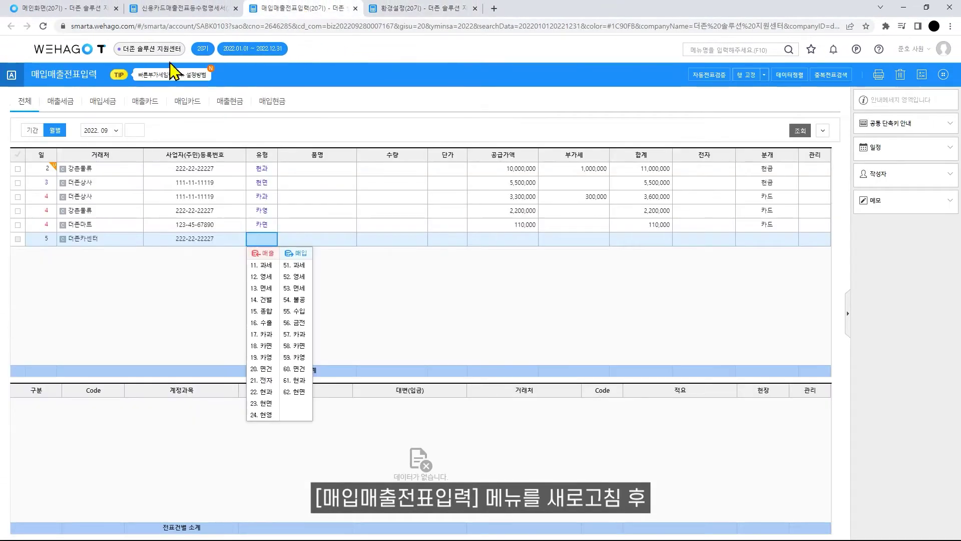
left_click(44, 28)
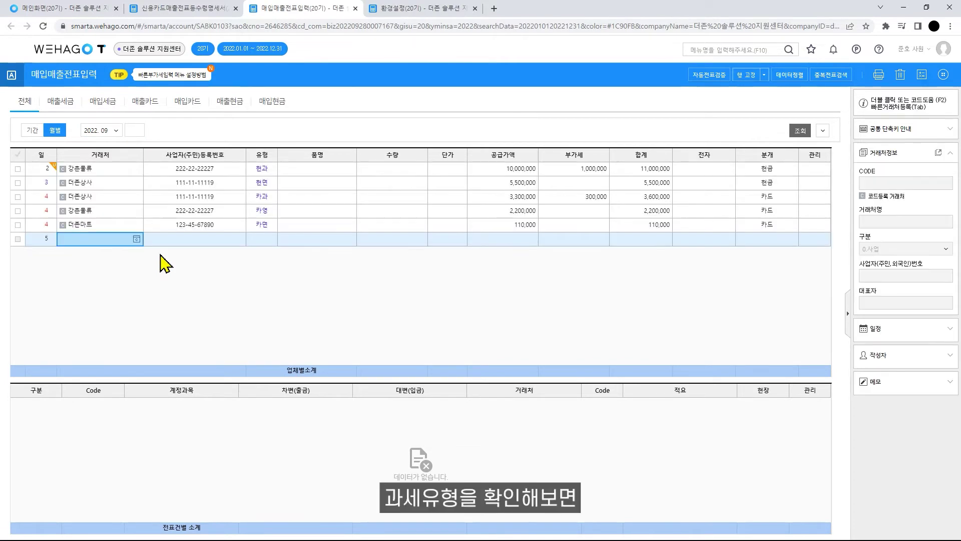
key("F2")
double_click(423, 252)
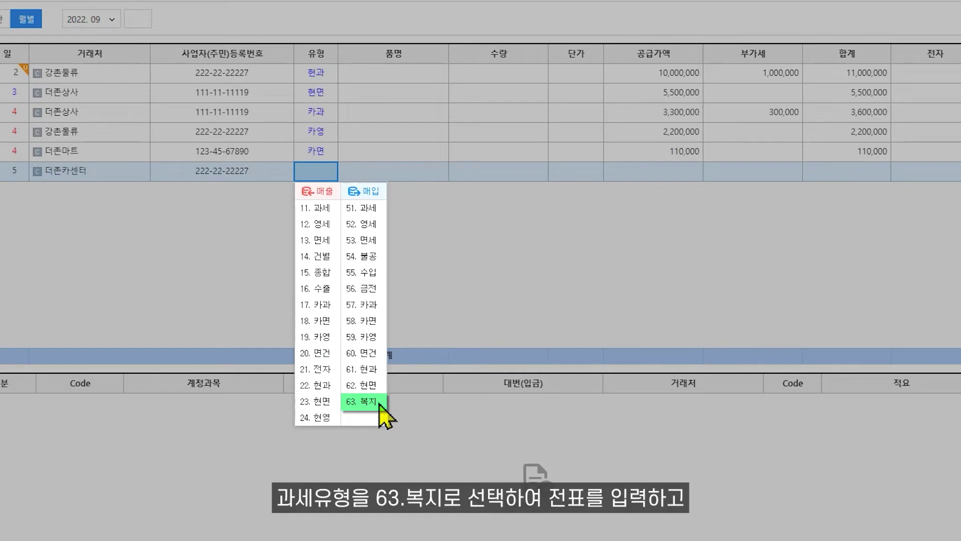
Set the 더존카센터 voucher's 유형 to 63. 복지 with 신한카드 as the credit card company
key("Return")
key("Return")
key("Return")
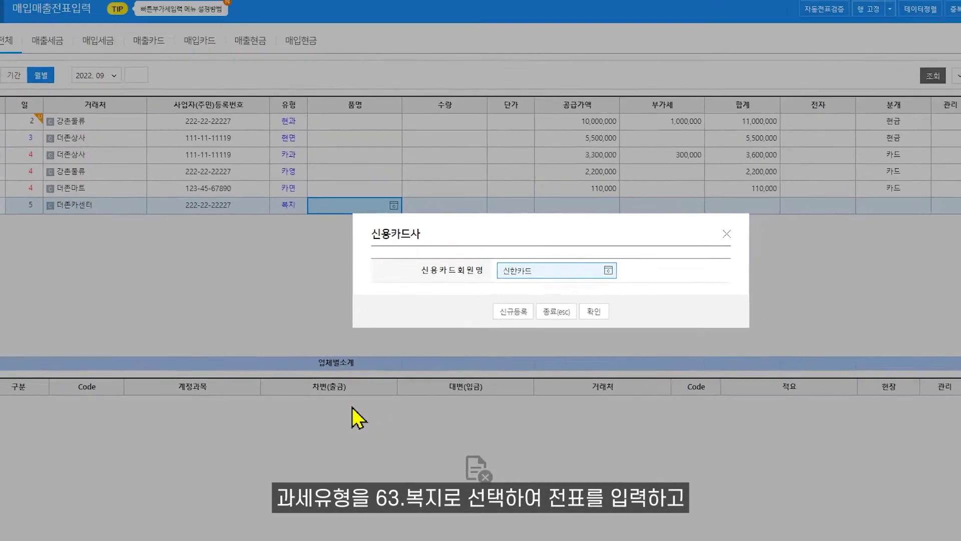
key("Return")
key("Return")
key("Return")
key("Return")
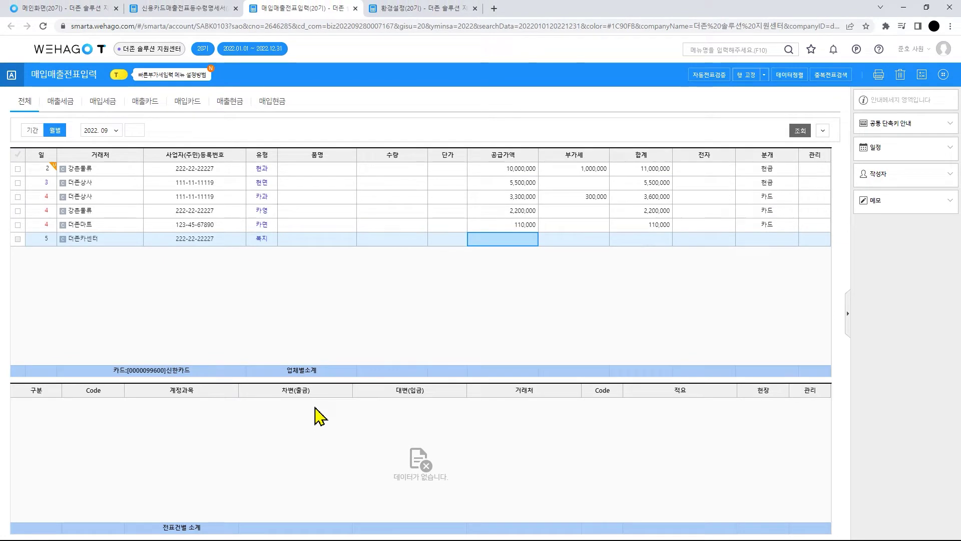
Enter 1,000,000 공급가액 and 100,000 부가세 for the 더존카센터 voucher and complete it with the 카드 분개
type("1,1")
type("00,000")
key("Return")
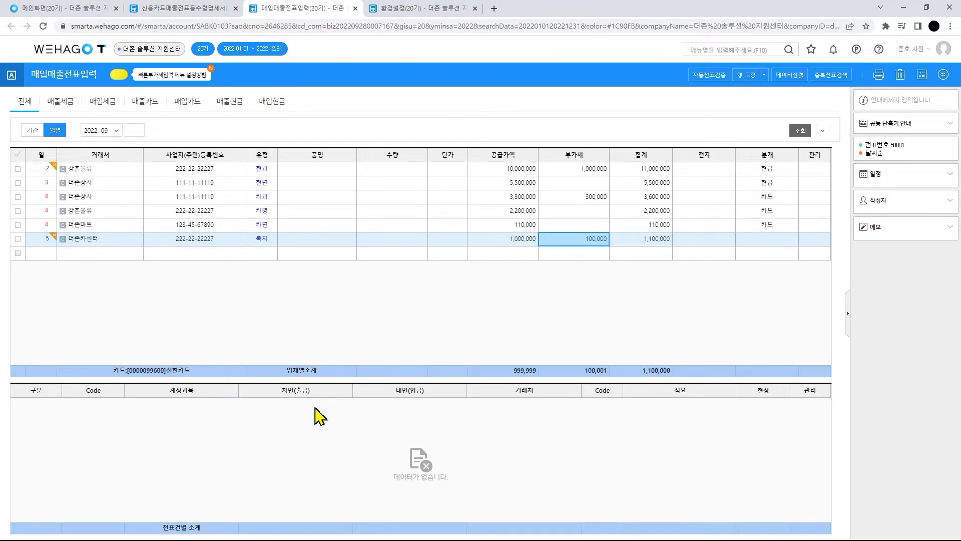
key("Return")
key("Return")
key("Return")
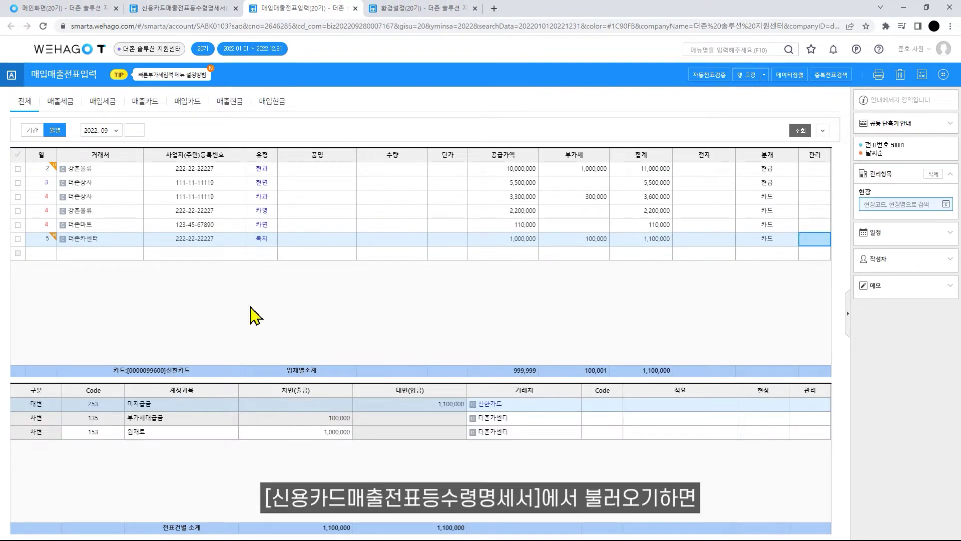
key("Return")
Reload all transactions in 신용카드매출전표등수령명세서 from the entered vouchers
left_click(211, 9)
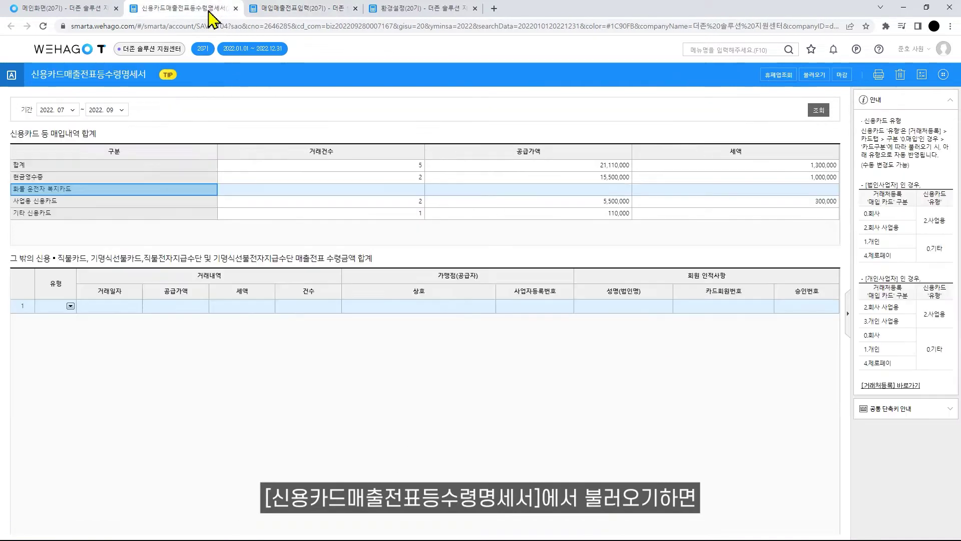
left_click(817, 110)
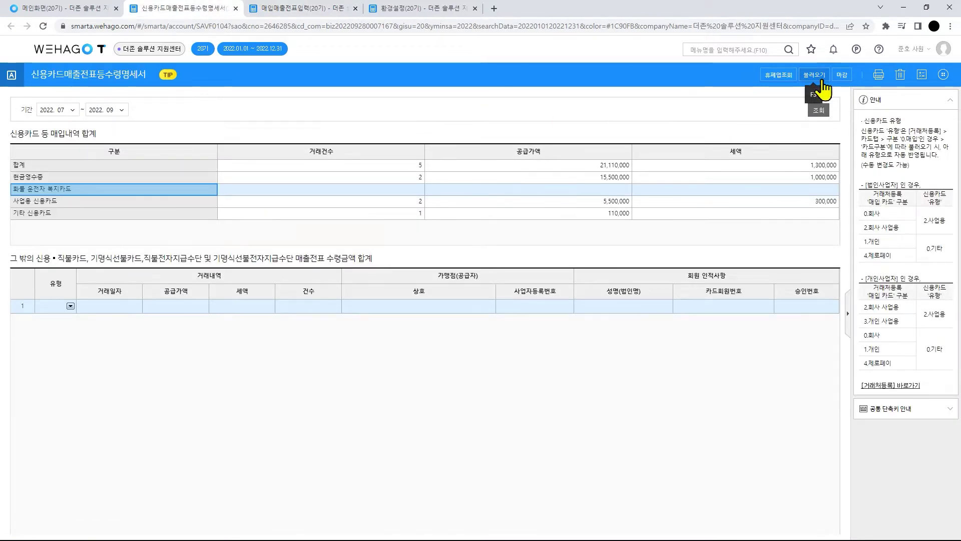
left_click(500, 307)
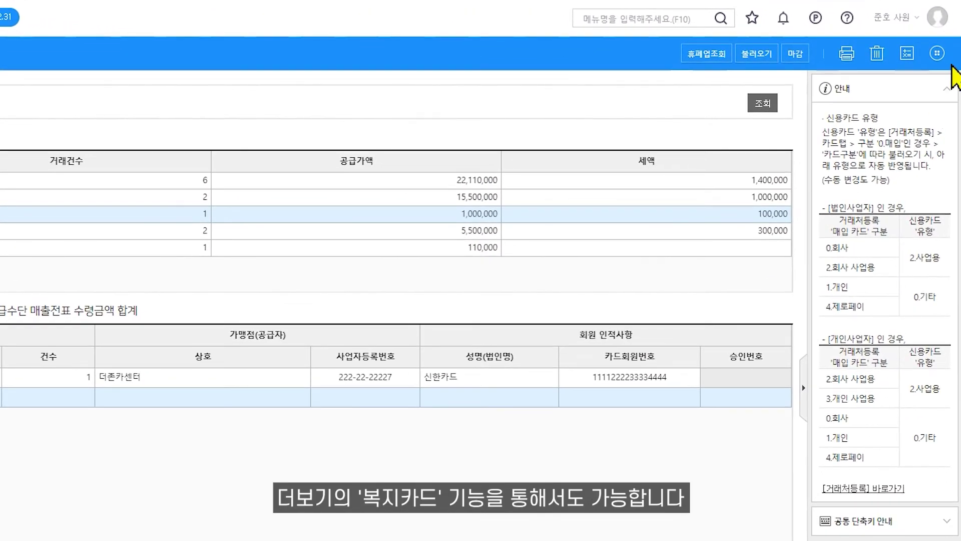
In 복지카드 등록, set 사용여부 to 여 with the 차량유지비 accounts 822, 622, 522 and 722, and reload the transactions
left_click(944, 75)
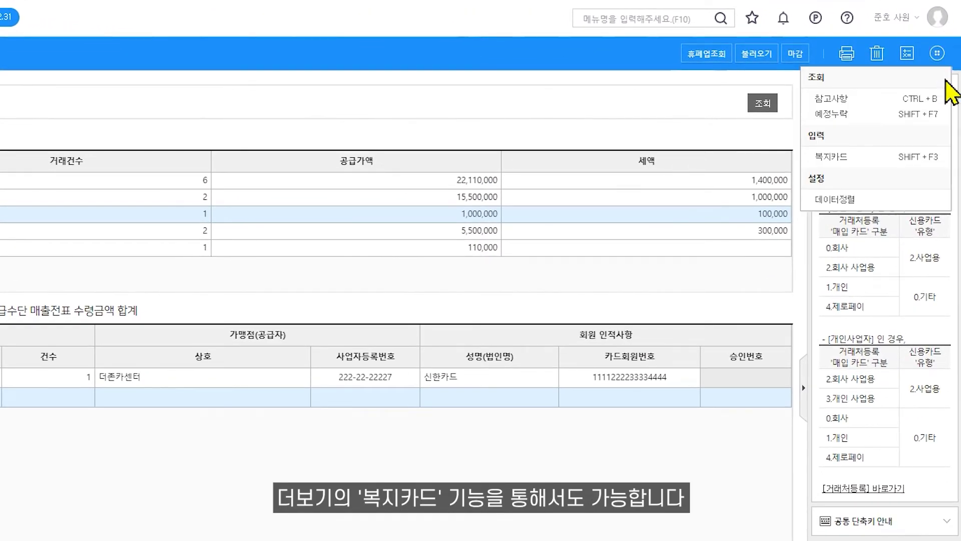
left_click(944, 163)
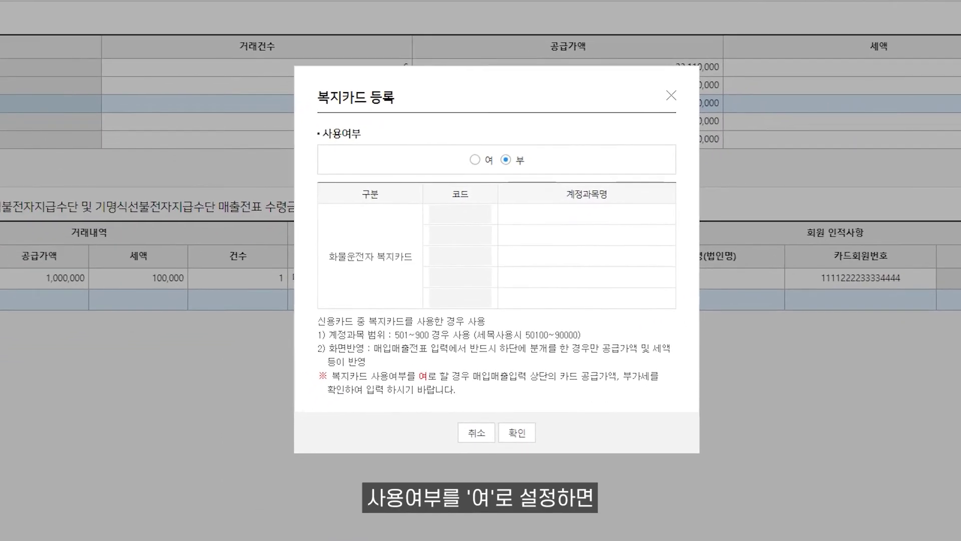
left_click(485, 159)
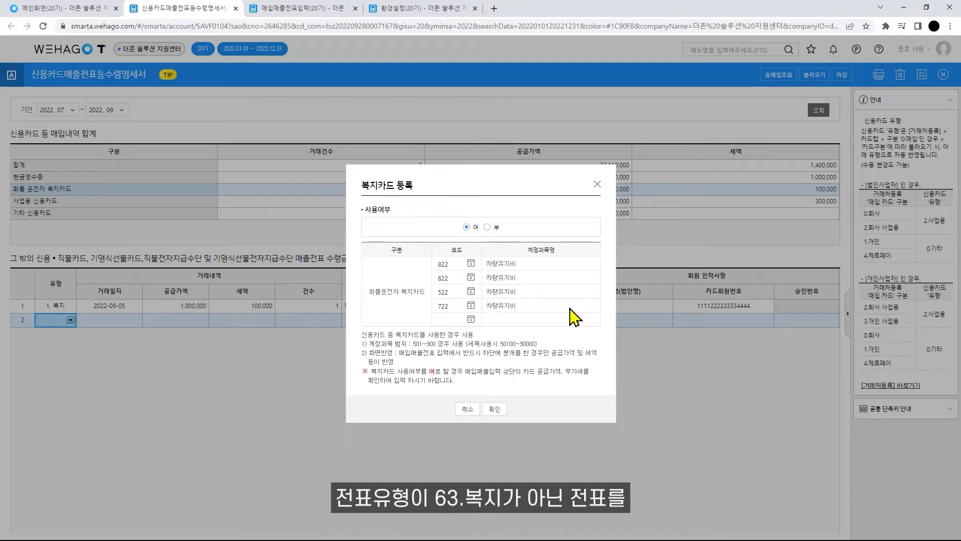
left_click(495, 409)
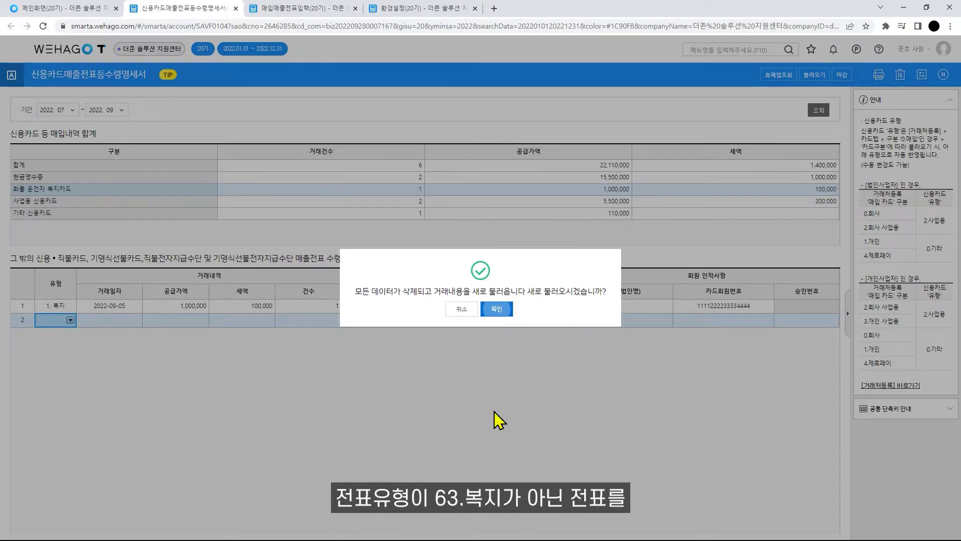
left_click(493, 312)
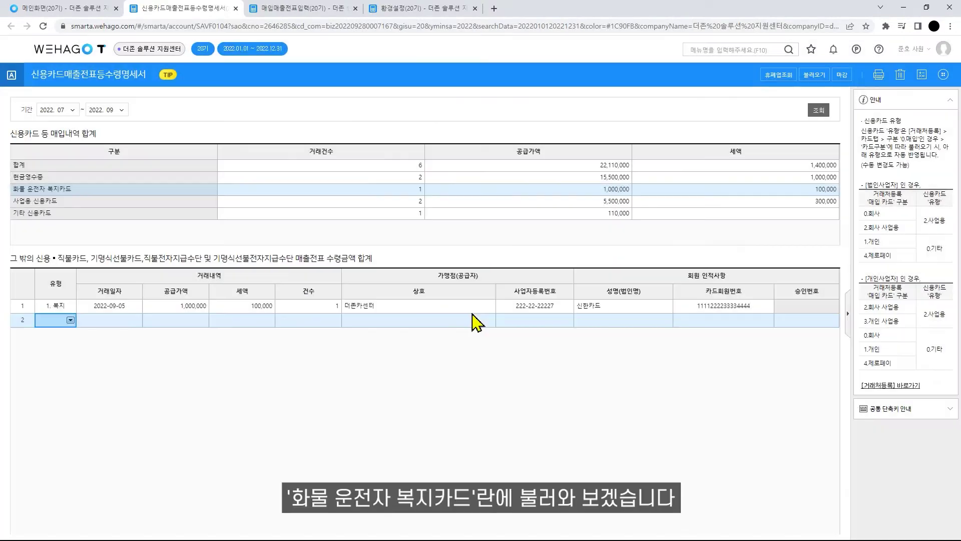
In 매입매출전표입력, start a new voucher for day 6 with 주유소 as the 거래처
left_click(276, 9)
left_click(35, 253)
type("6")
key("Return")
key("Return")
key("Down")
key("Down")
key("Down")
key("Down")
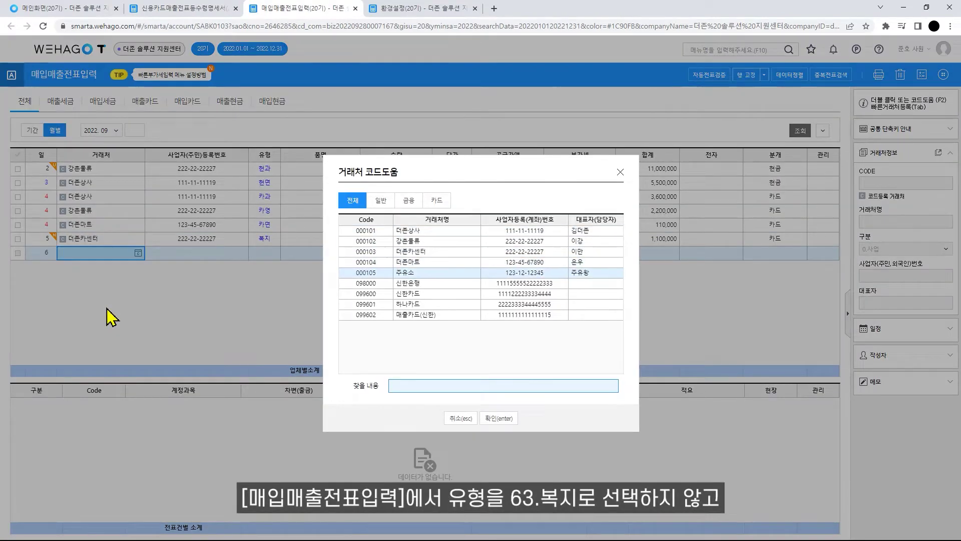
key("Return")
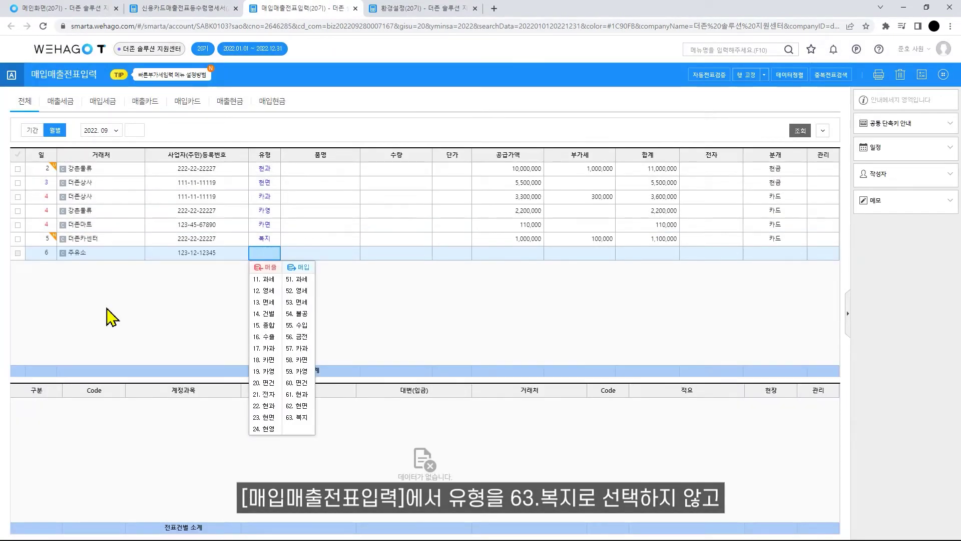
Set the 주유소 voucher's 유형 to 57. 카과 with 신한카드 as the credit card company
type("57")
key("Return")
key("F2")
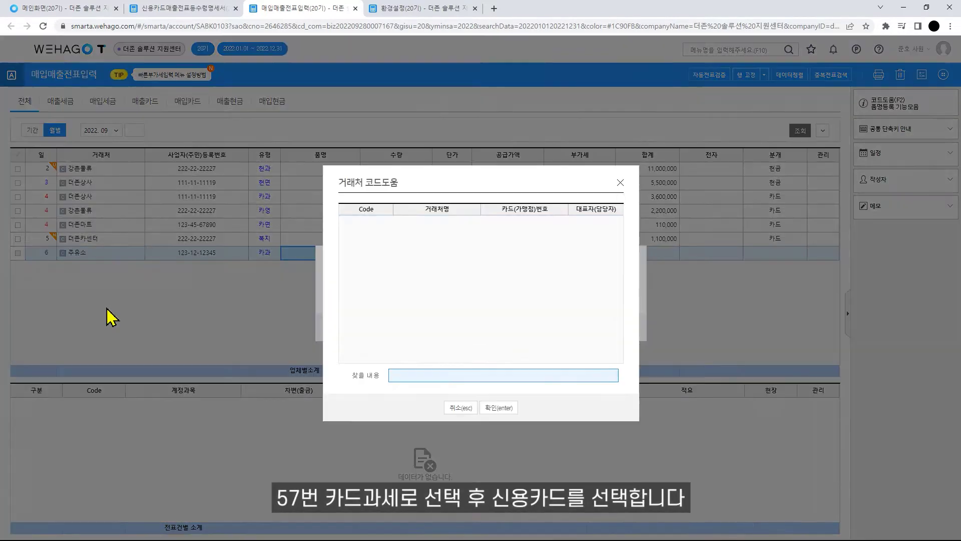
key("Return")
key("Return")
Enter a 공급가액 of 200,000 for the 주유소 voucher and set its 분개 to 4. 카드
type("200000")
key("Return")
key("Return")
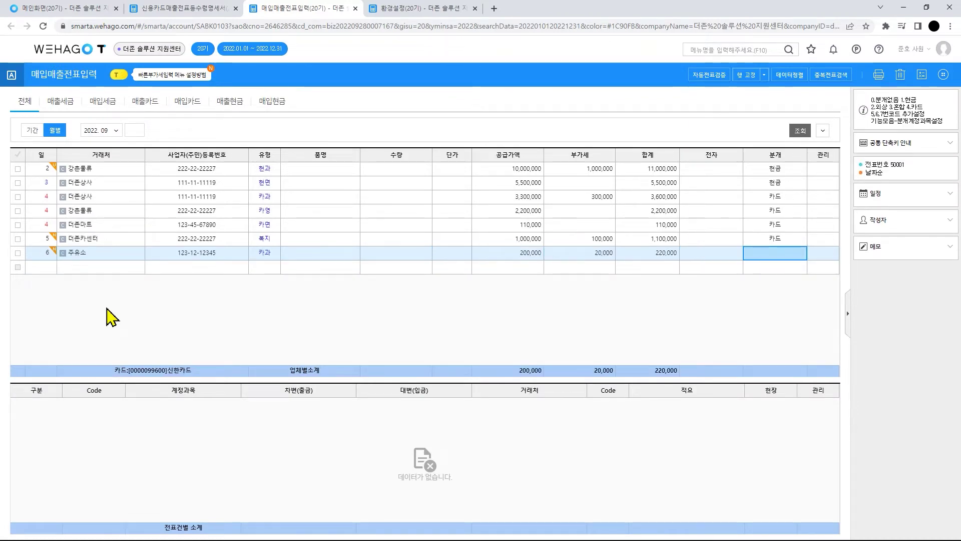
type("4")
key("Return")
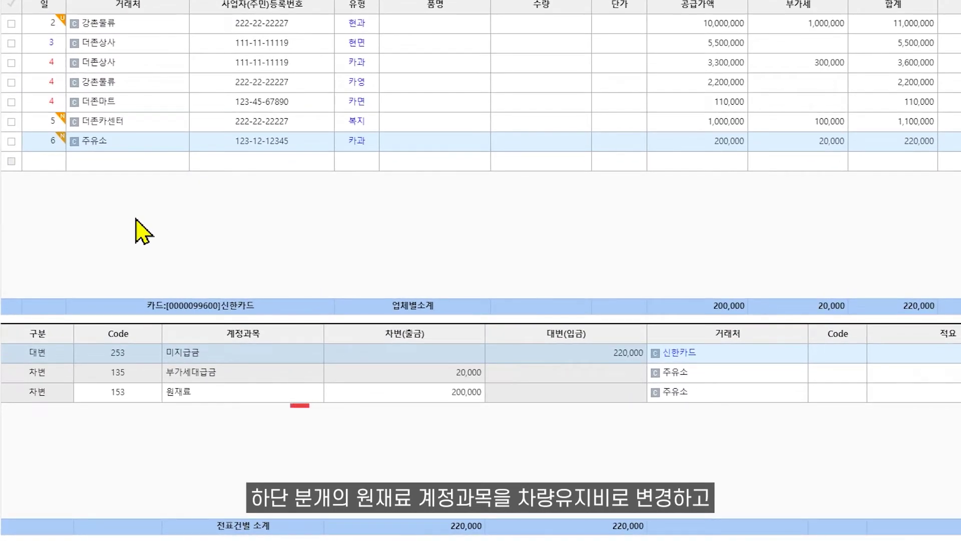
Change the 원재료 account in the 주유소 journal entry to 522 차량유지비
left_click(145, 394)
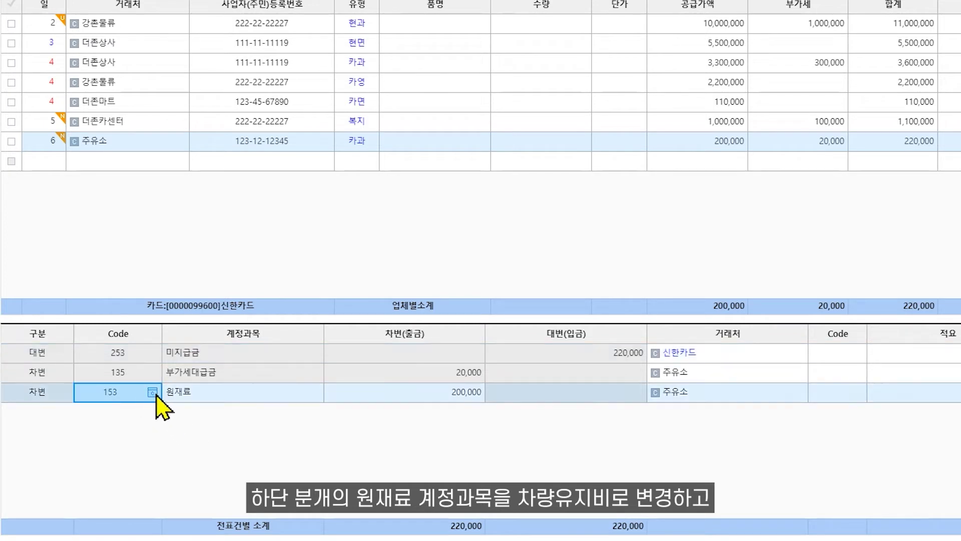
left_click(153, 392)
type("522")
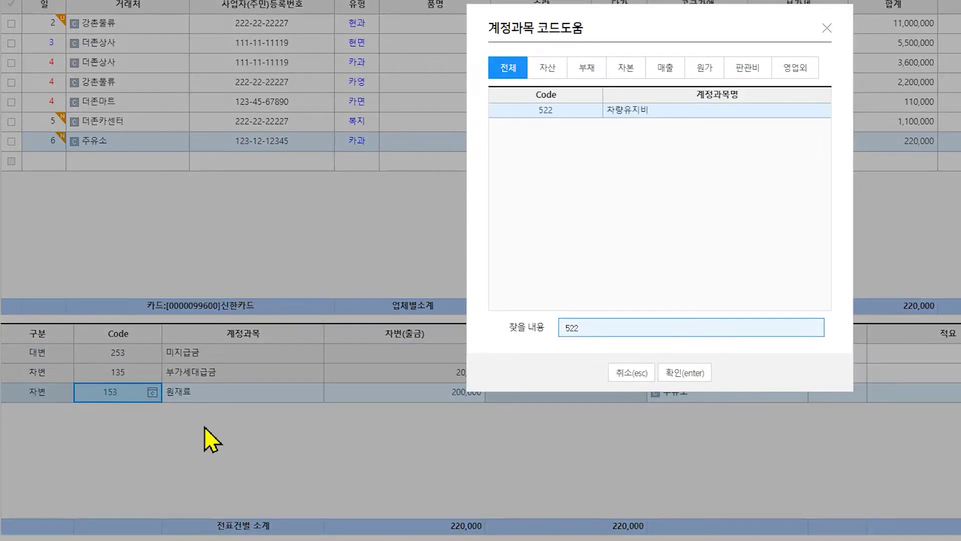
key("Return")
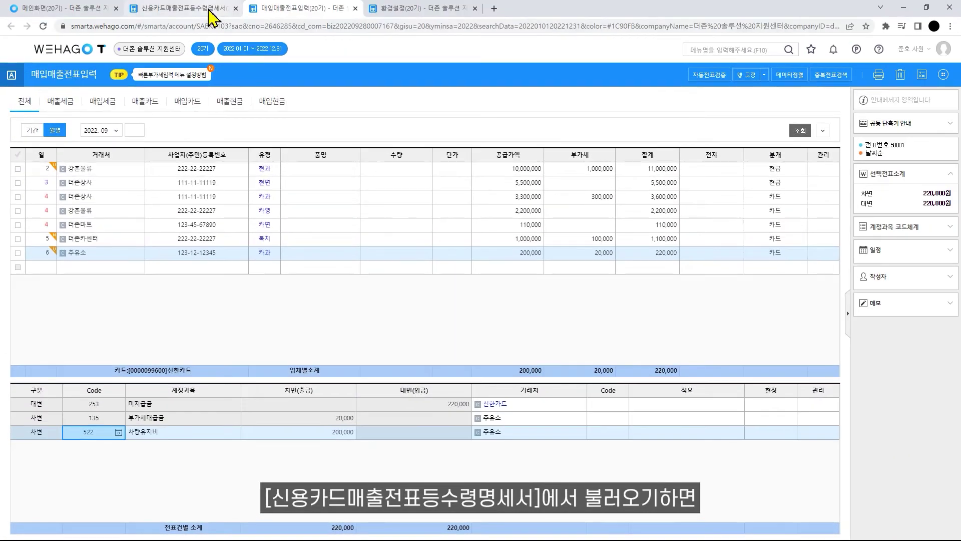
Reload the transactions in 신용카드매출전표등수령명세서 and review the 화물 운전자 복지카드, 사업용 신용카드 and 기타 신용카드 details
left_click(215, 9)
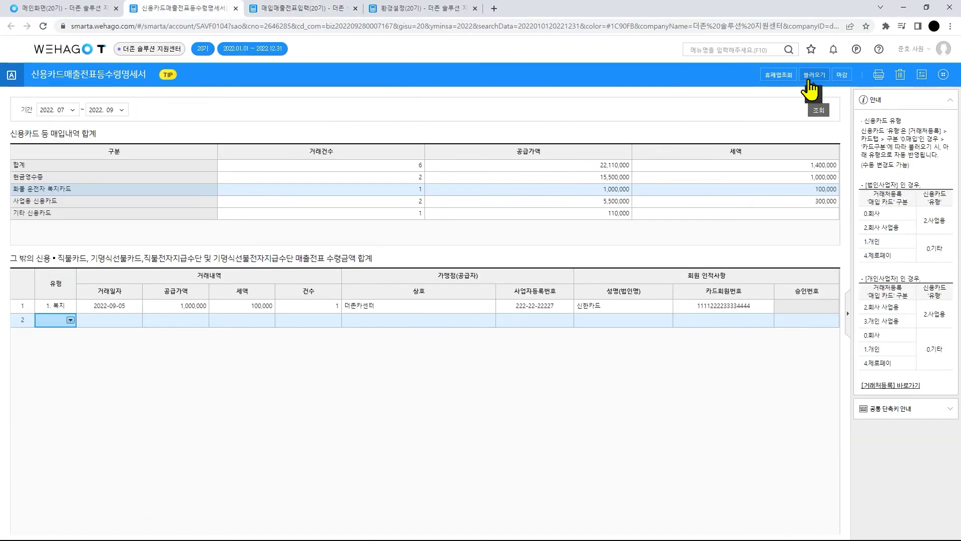
left_click(809, 89)
left_click(498, 306)
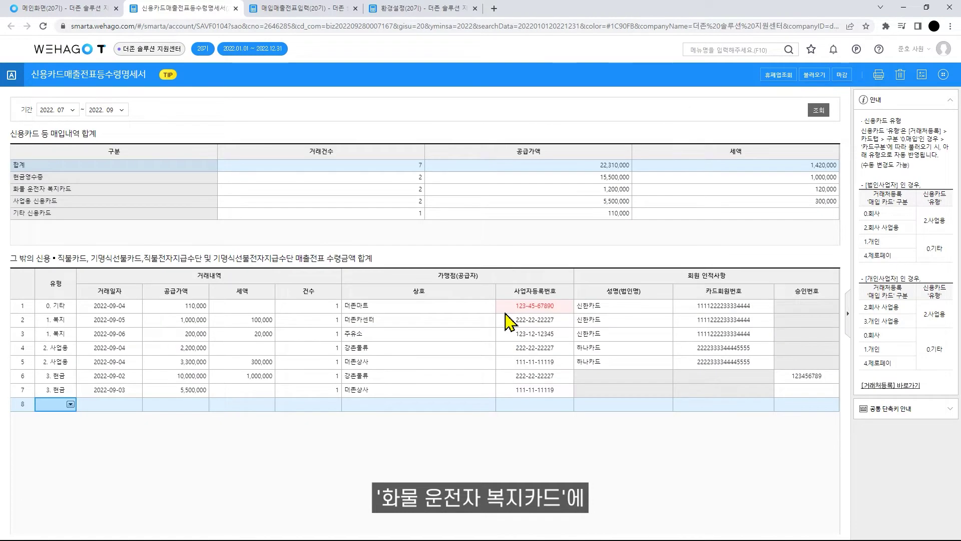
left_click(409, 191)
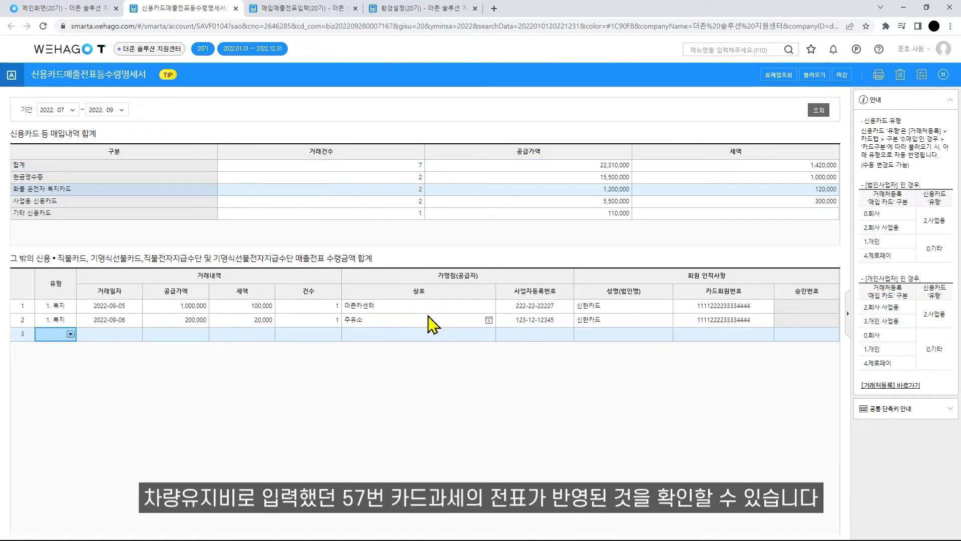
left_click(430, 323)
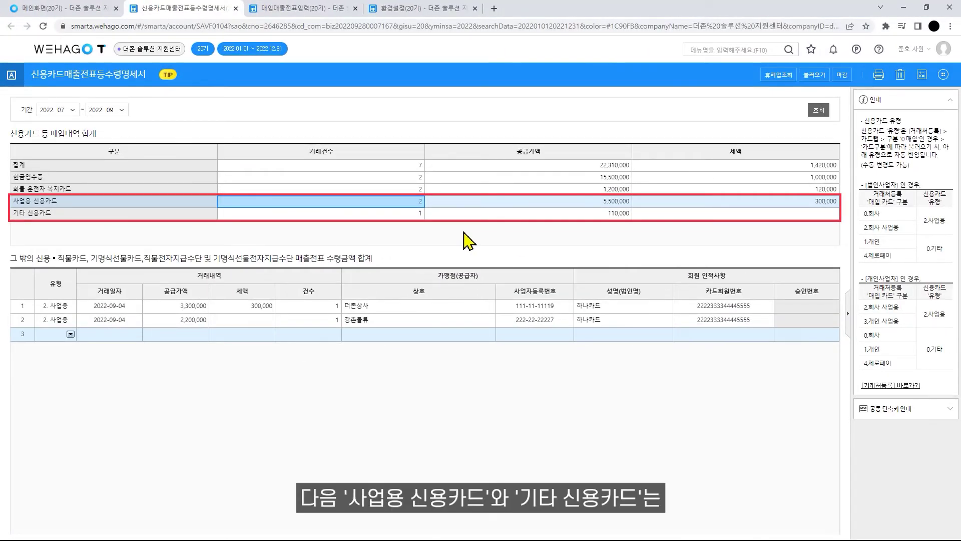
left_click(398, 215)
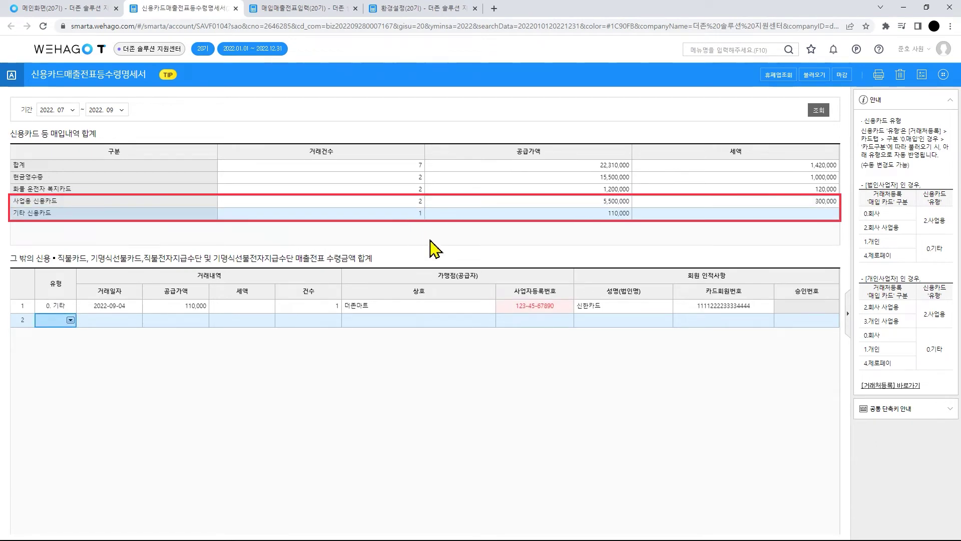
In 매입매출전표입력, review the day 4 카과, 카영 and 카면 vouchers and the 적요 codes available for the 더존마트 원재료 line
left_click(333, 19)
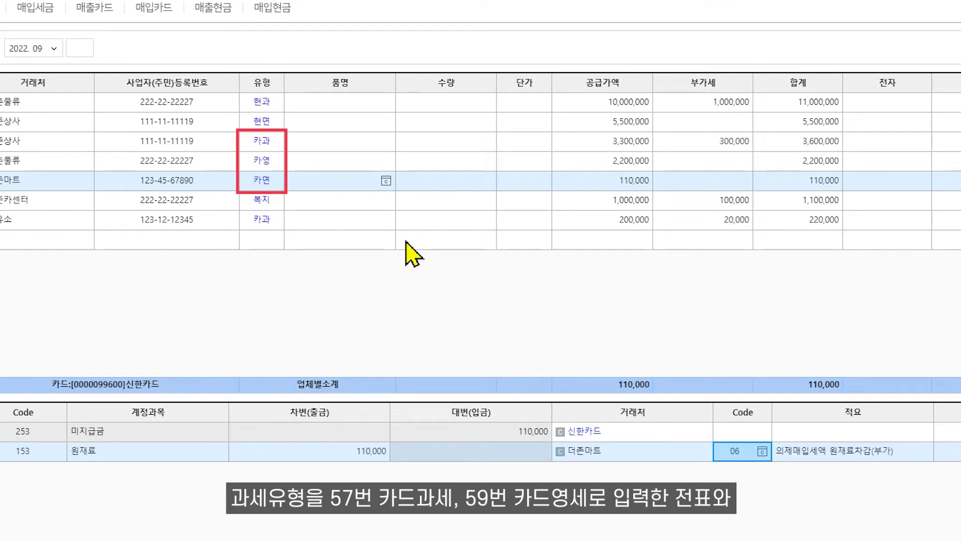
left_click(332, 143)
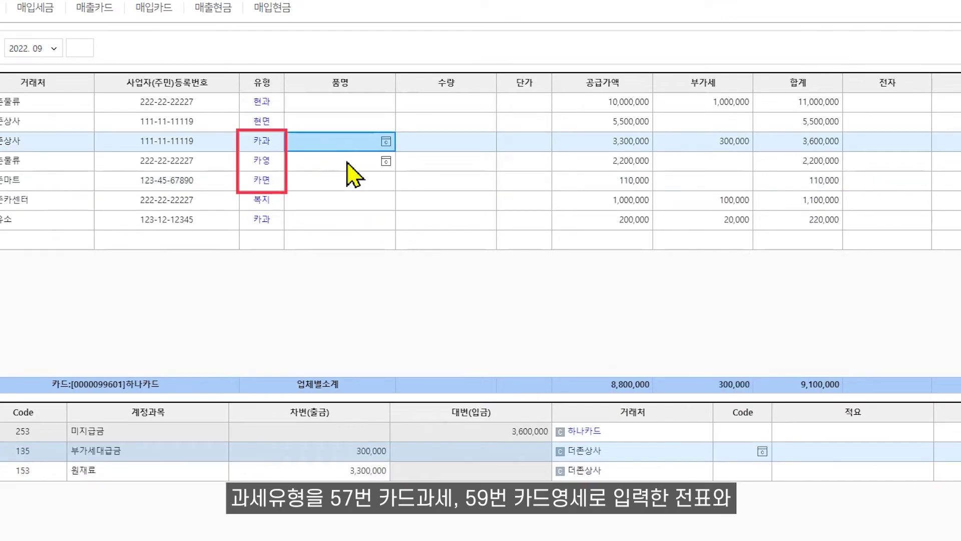
left_click(349, 165)
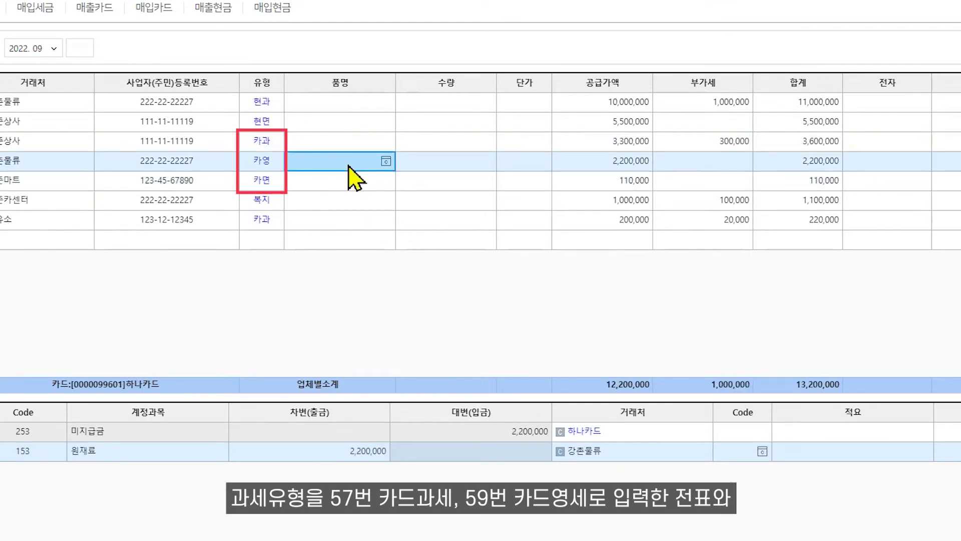
left_click(308, 187)
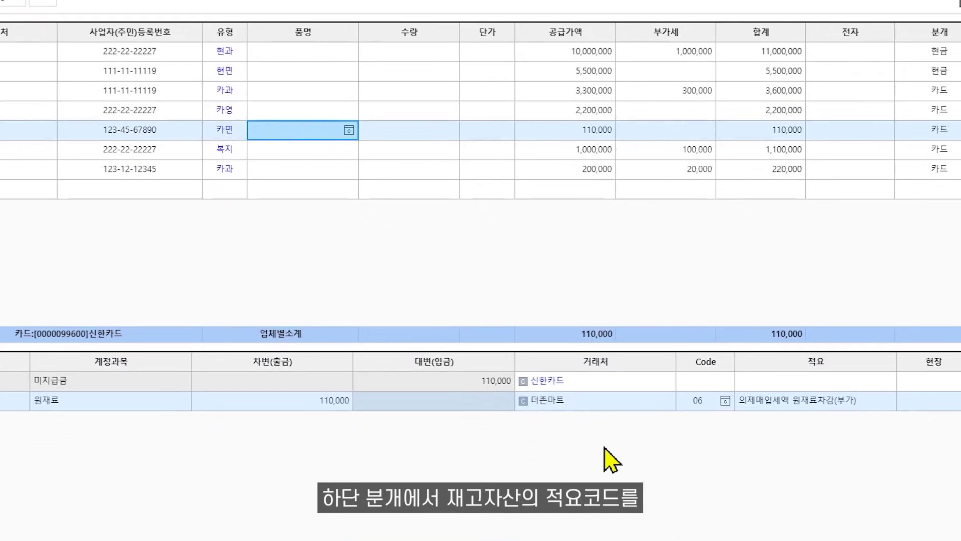
left_click(720, 395)
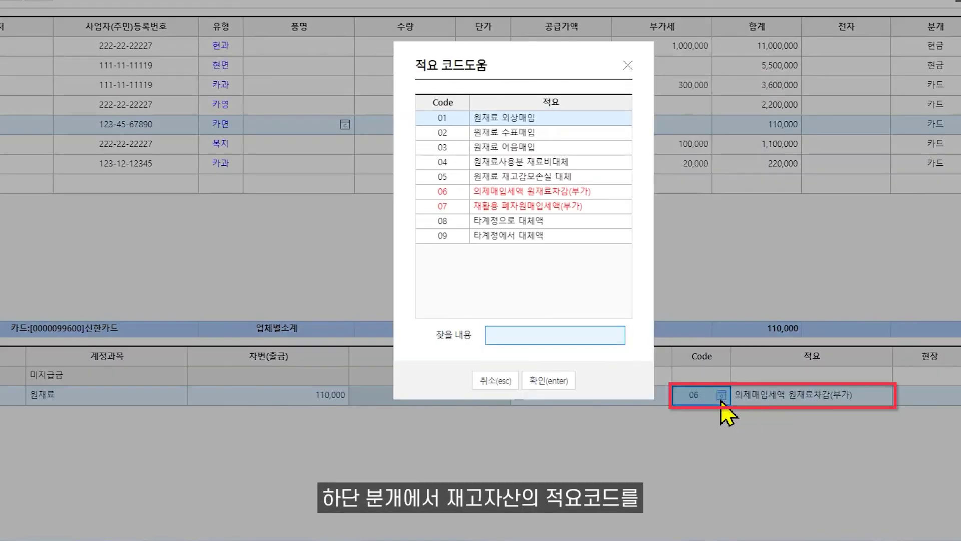
left_click(626, 67)
Return to 신용카드매출전표등수령명세서 and view the 사업용 신용카드 transaction details
left_click(180, 8)
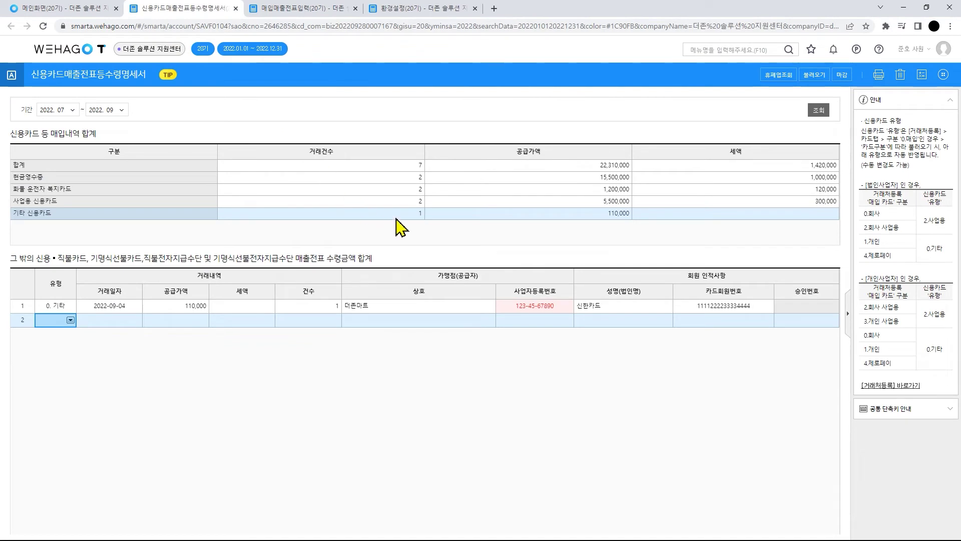
left_click(399, 201)
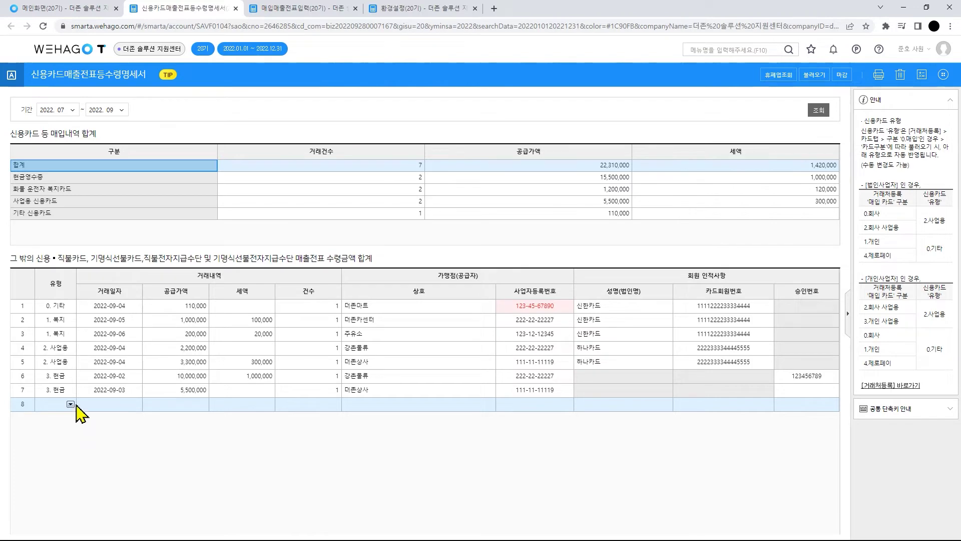
Under 기타 신용카드, add a 0. 기타 transaction dated 2022-09-06 and enter 2,200,000 as its 공급가액
left_click(206, 177)
left_click(234, 189)
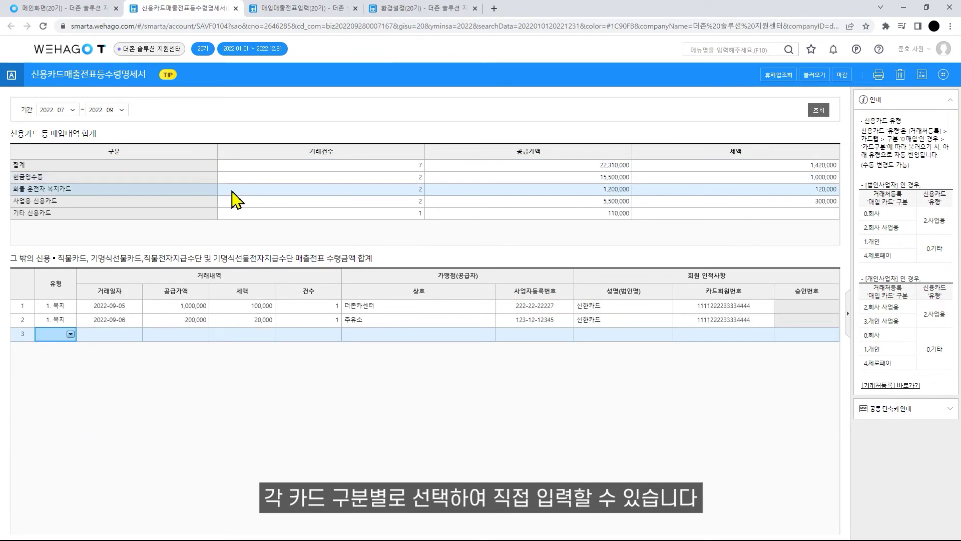
left_click(223, 215)
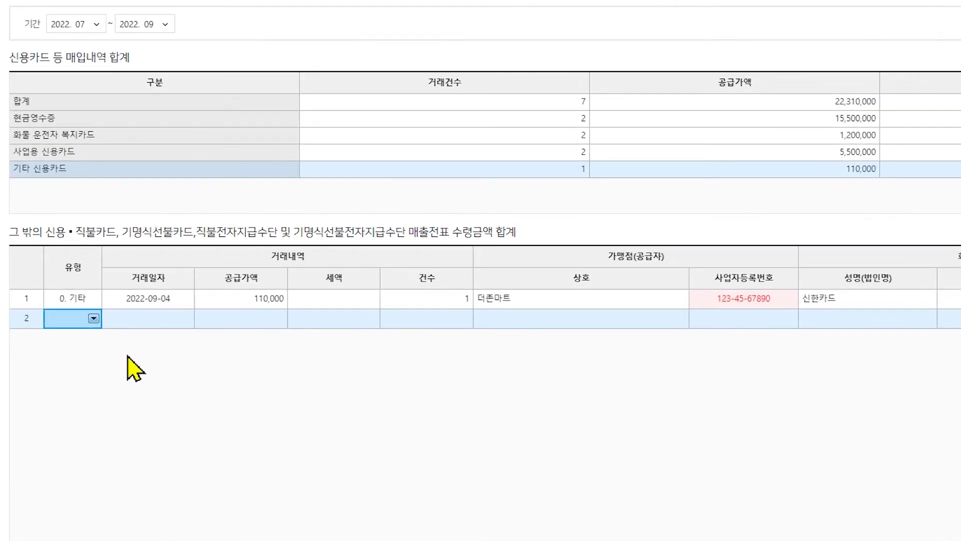
left_click(93, 319)
left_click(65, 334)
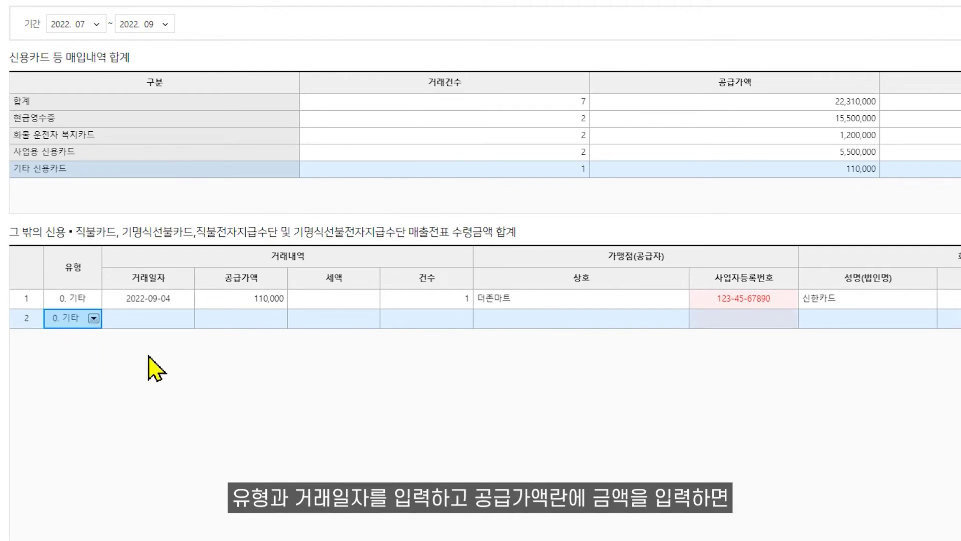
left_click(153, 325)
type("20220906")
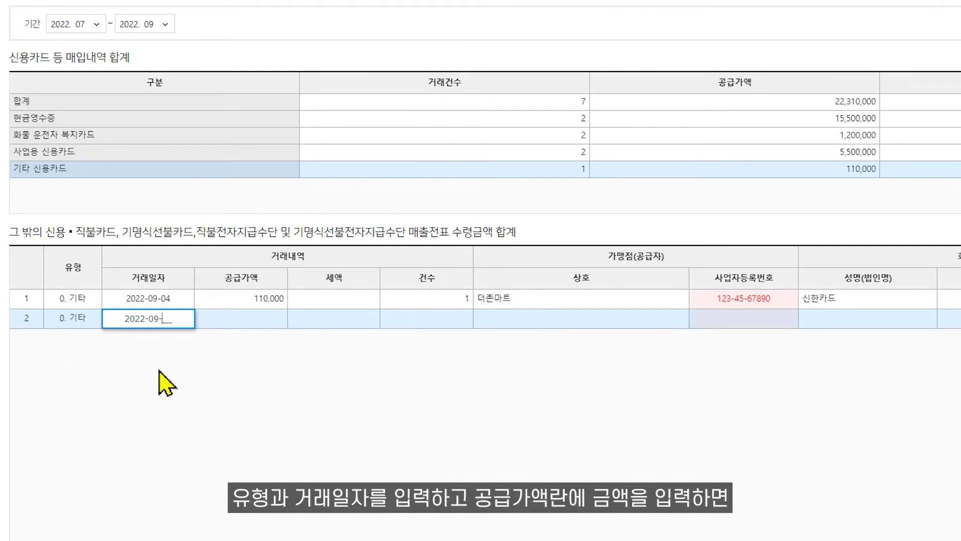
key("Tab")
type("2200000")
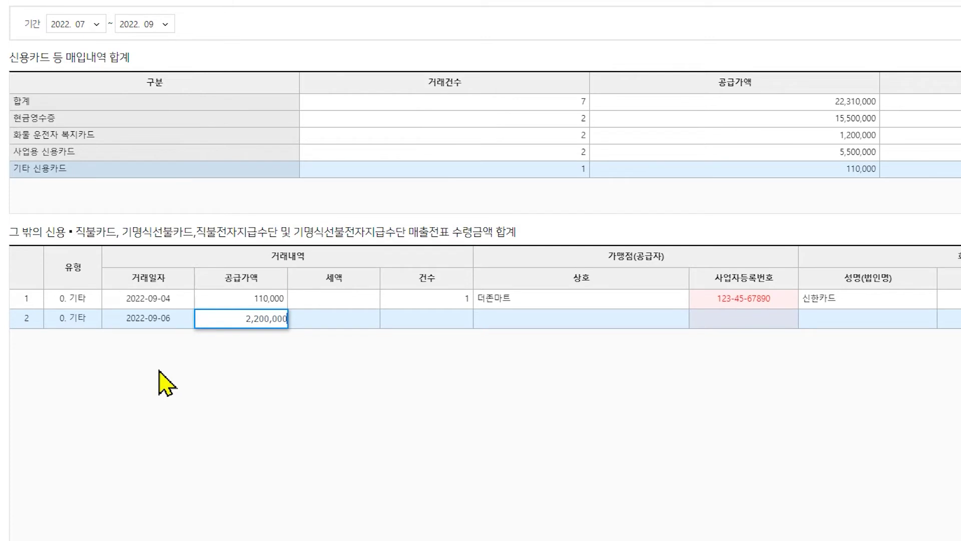
key("Tab")
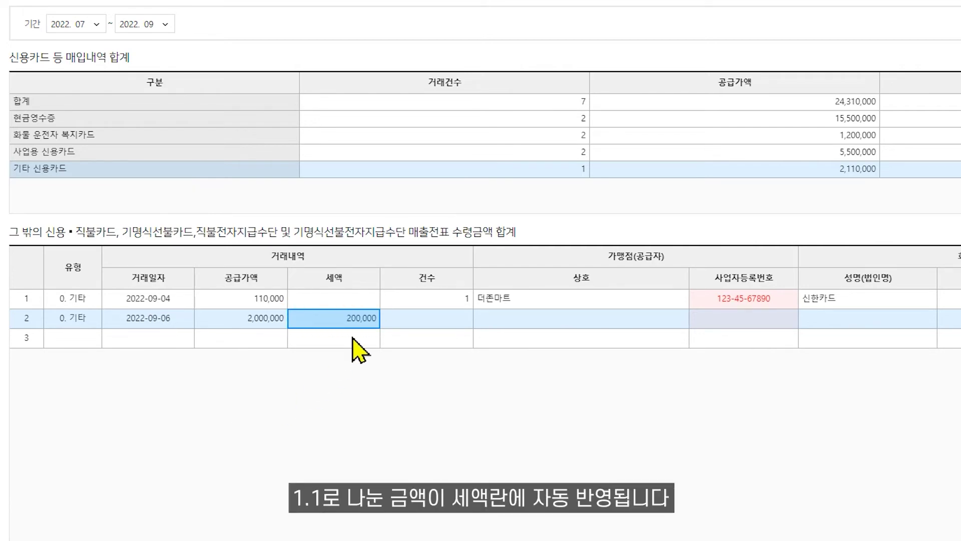
Complete the new 기타 transaction with 강촌물류 as the supplier and 신한카드 as the card
key("Return")
key("Return")
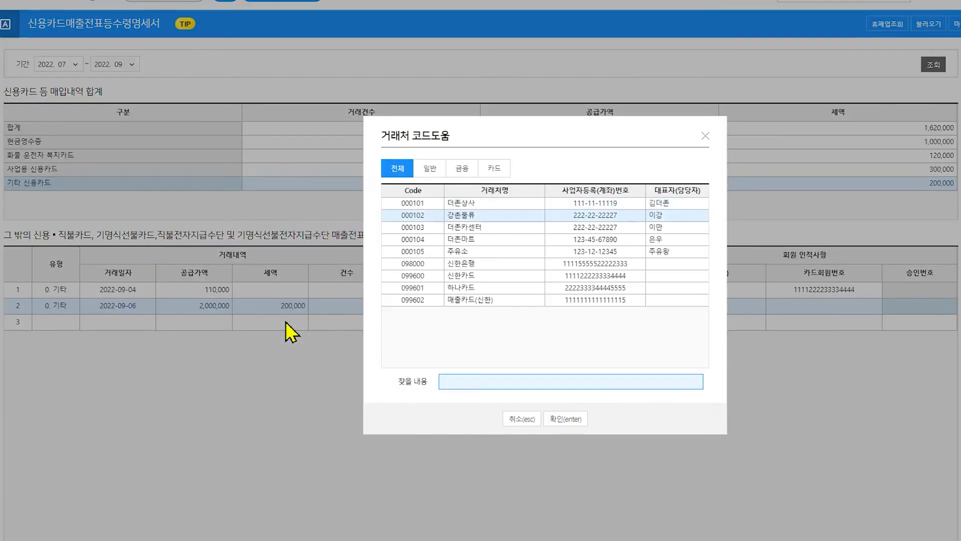
key("Return")
key("Return")
key("Return")
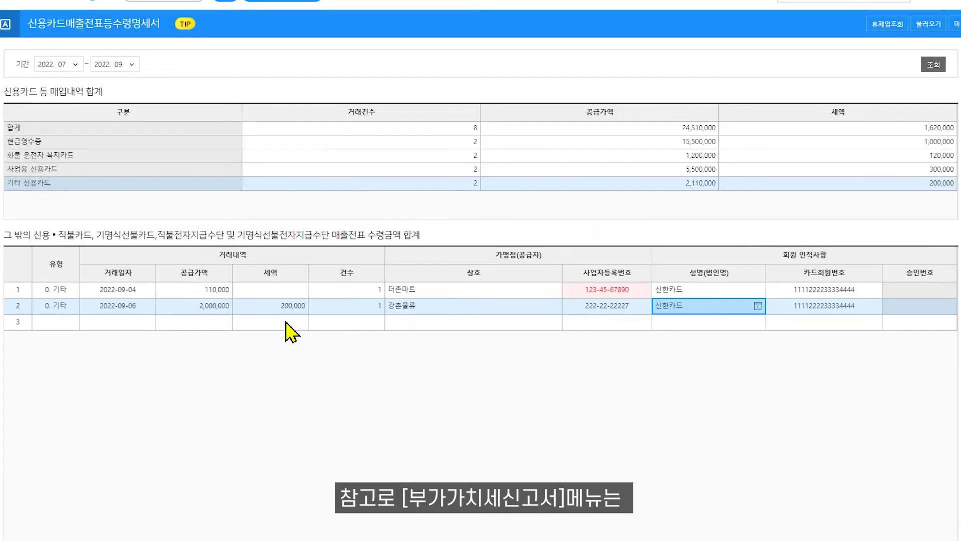
key("Return")
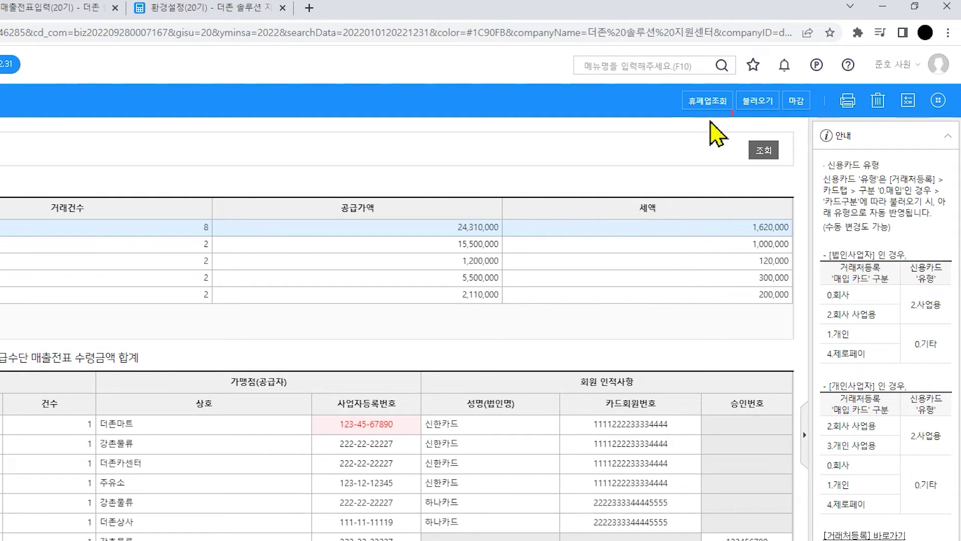
Check the 휴폐업 조회 lookup options and the 불러오기 reload prompt, dismissing both without running them
left_click(707, 102)
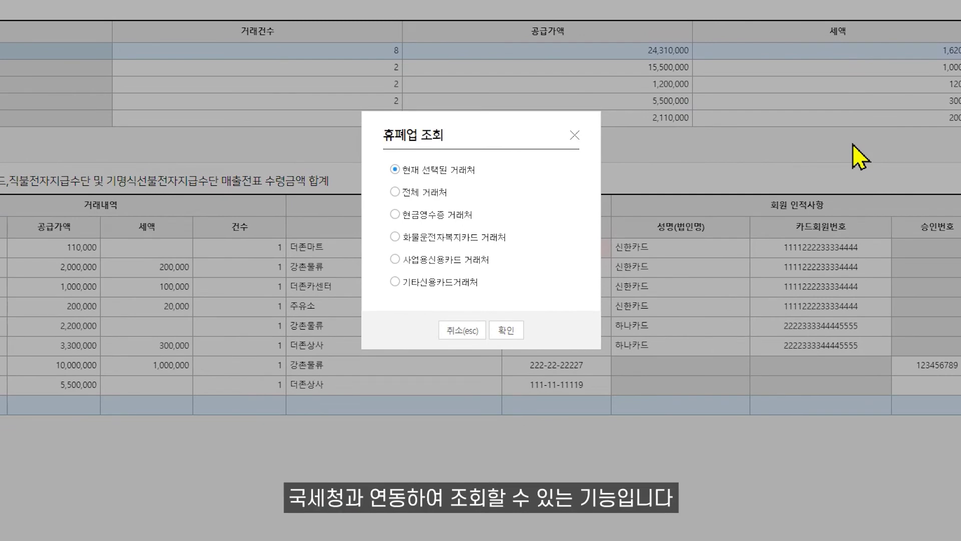
left_click(575, 135)
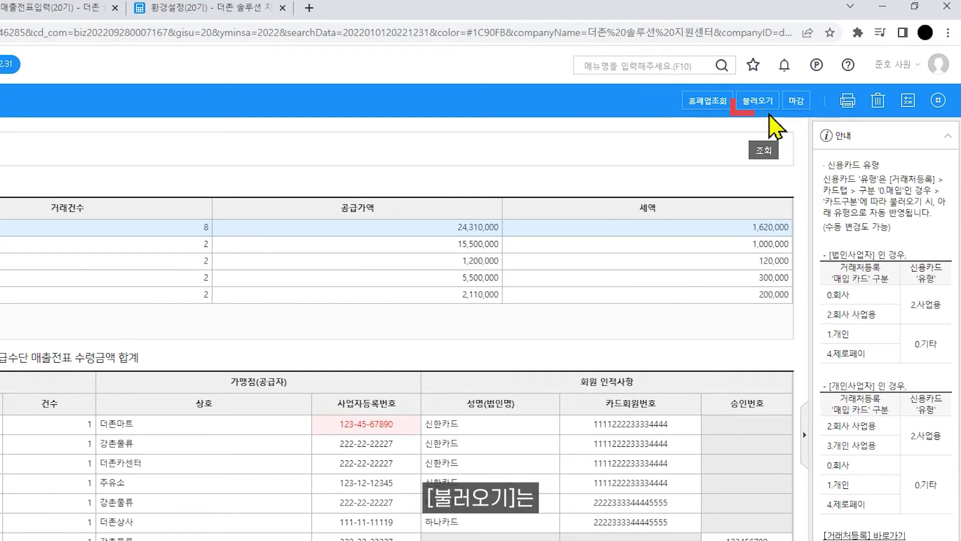
left_click(768, 106)
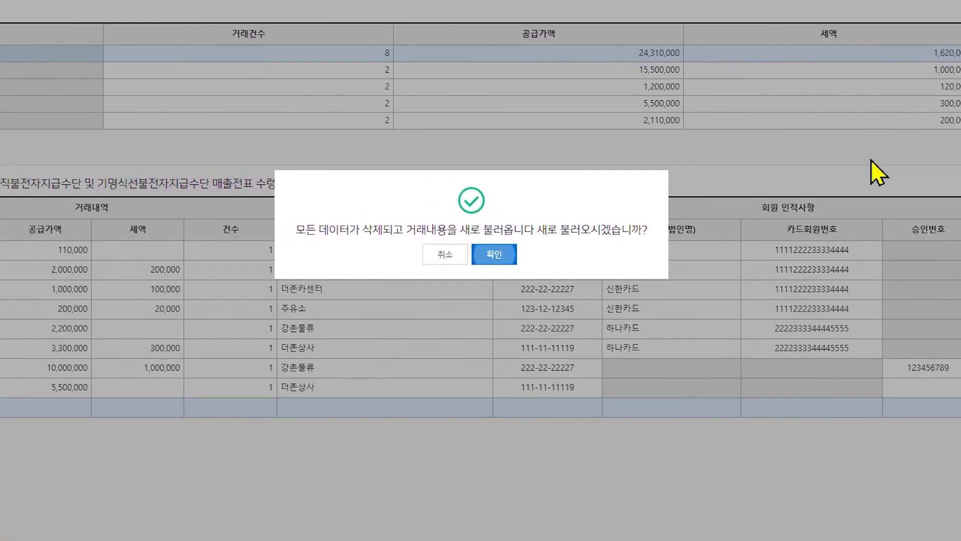
left_click(437, 260)
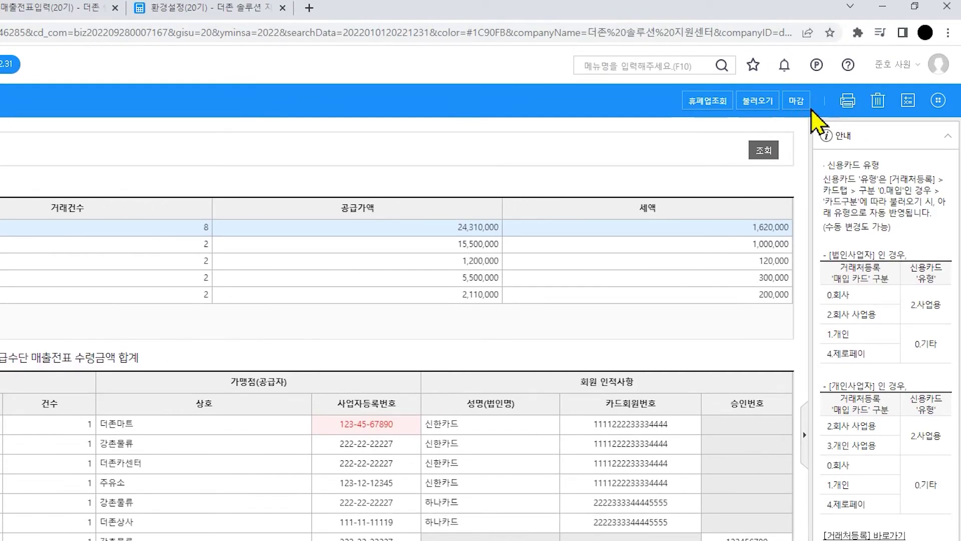
Finalize the 2022.07–2022.09 statement data with 마감
left_click(803, 107)
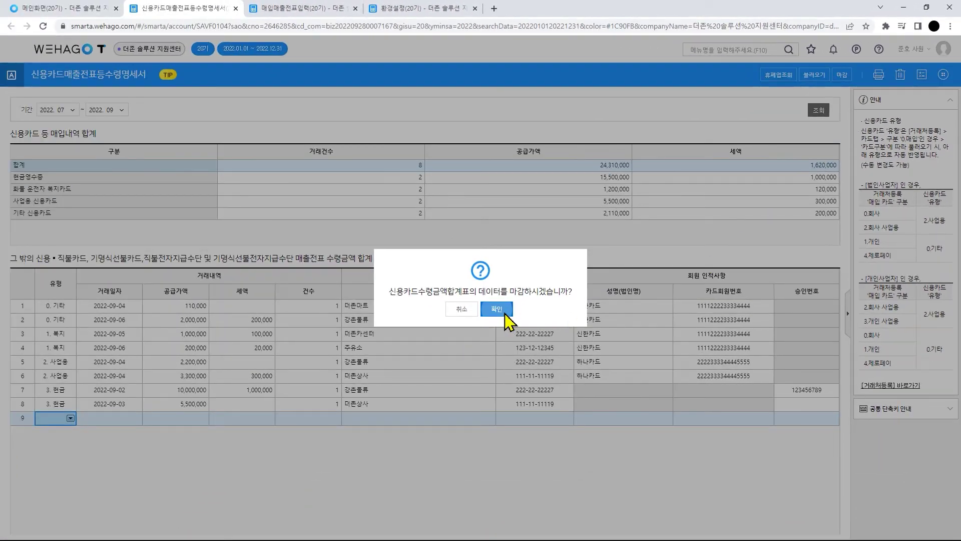
left_click(313, 428)
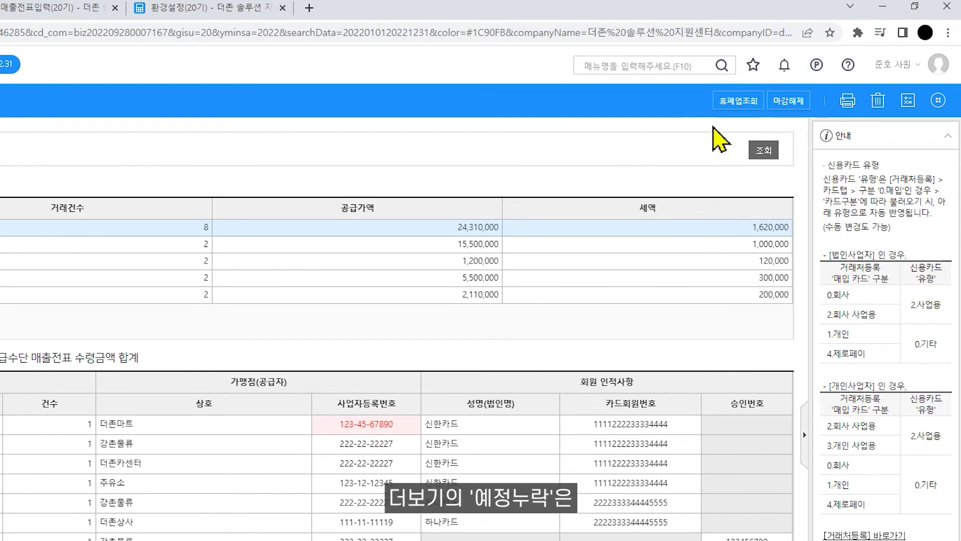
Look up the 예정누락 transactions omitted from the preliminary return, including for the 2022.04–2022.06 period
left_click(943, 80)
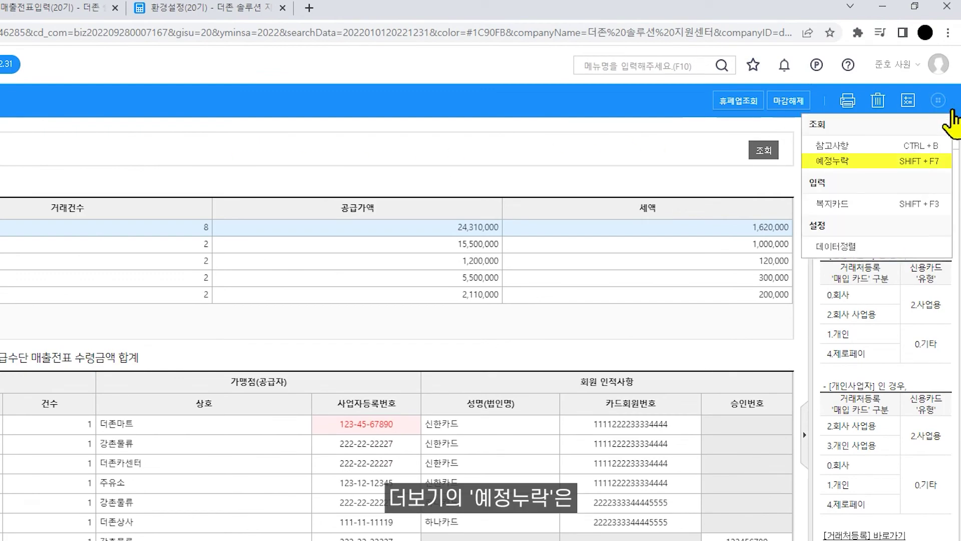
left_click(948, 163)
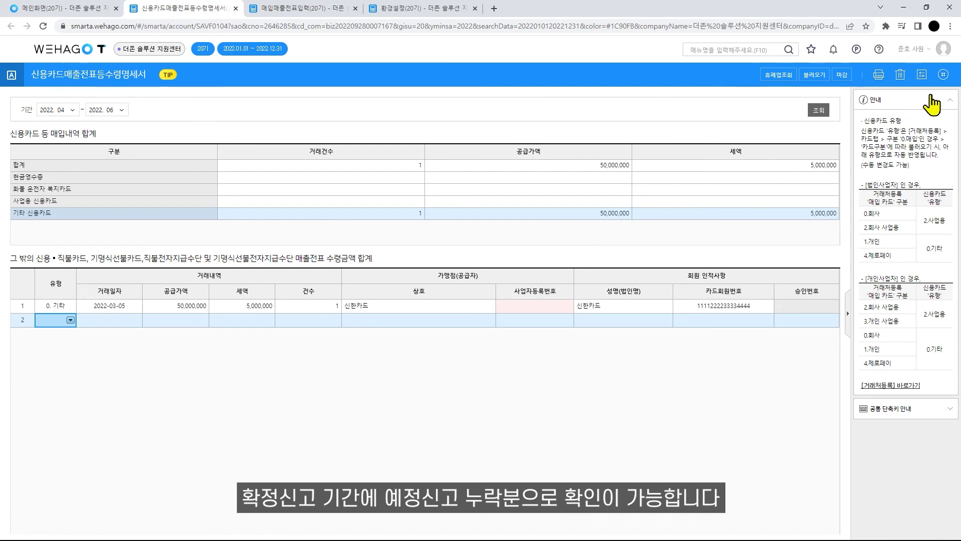
left_click(942, 76)
left_click(936, 121)
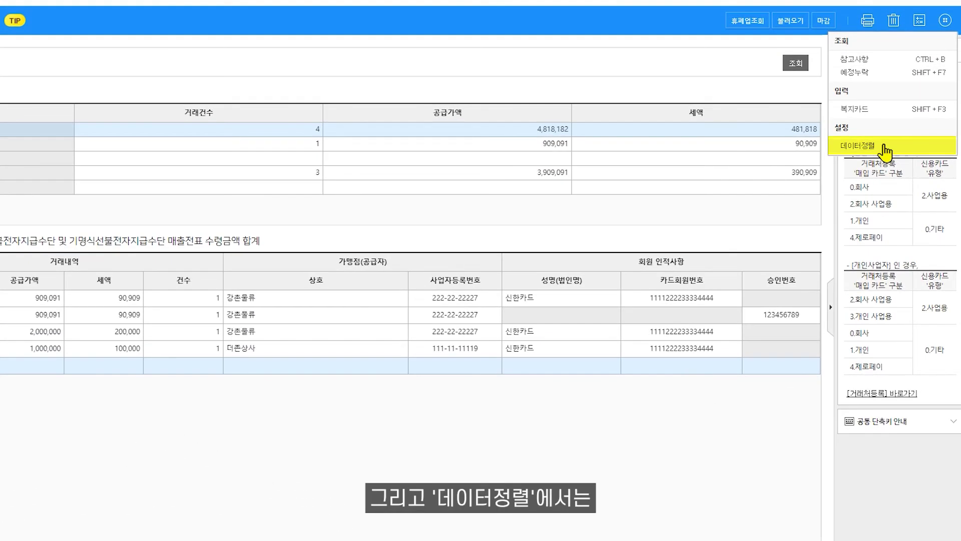
Sort the statement's transactions with 데이터정렬 by 공급가액순
left_click(885, 148)
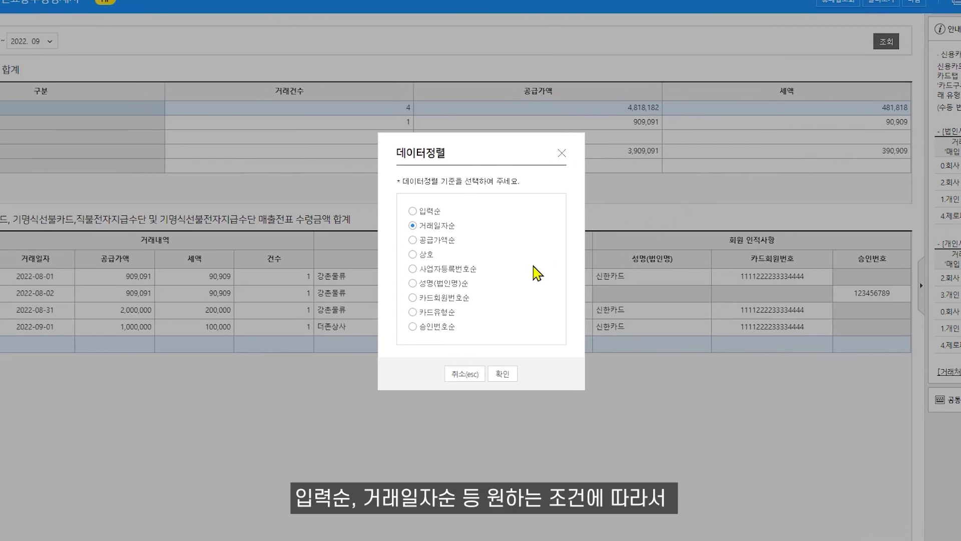
left_click(448, 241)
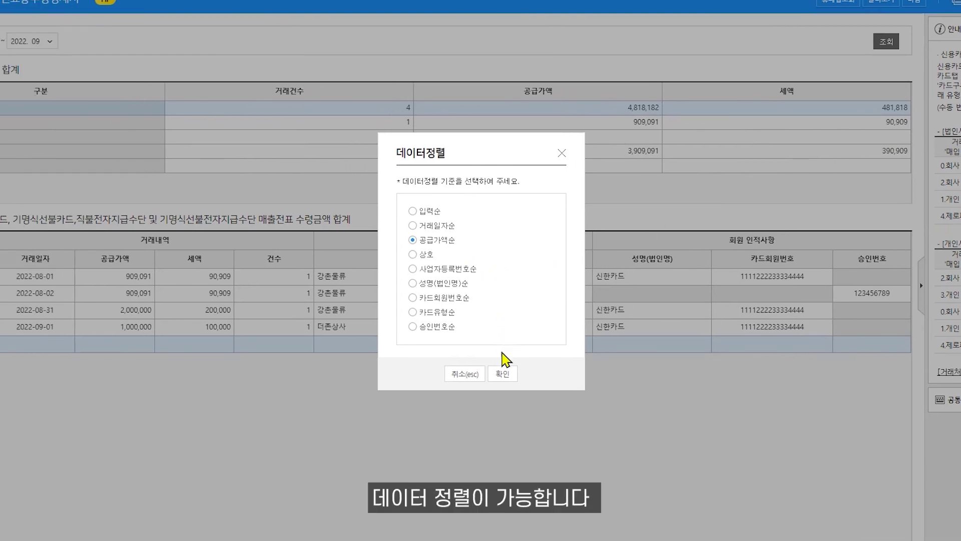
left_click(503, 374)
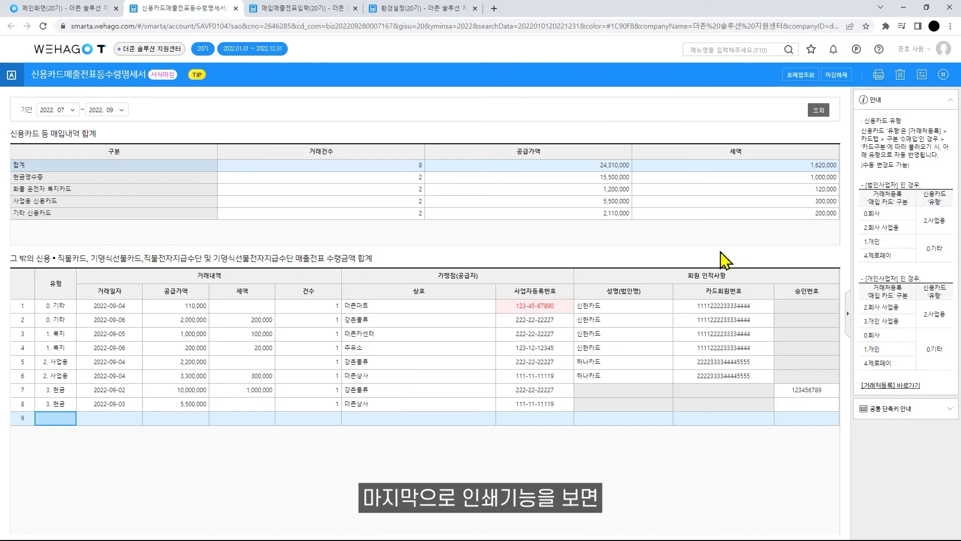
Open the print preview of the finalized 2022.07–2022.09 statement and maximize it
left_click(879, 75)
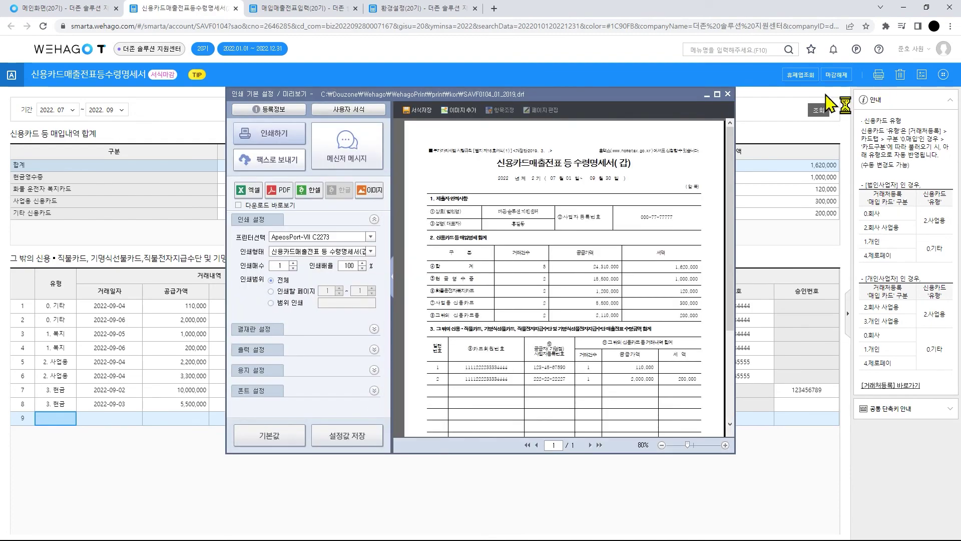
left_click(719, 95)
scroll(831, 439, "up", 3)
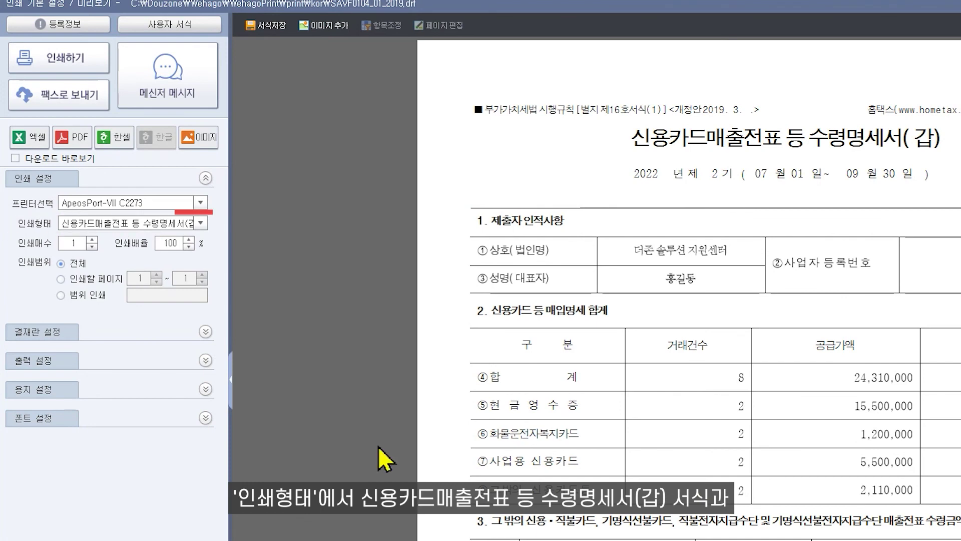
Check the available 인쇄형태 formats and examine section 3 of the 신용카드매출전표 등 수령명세서(갑) form
left_click(201, 223)
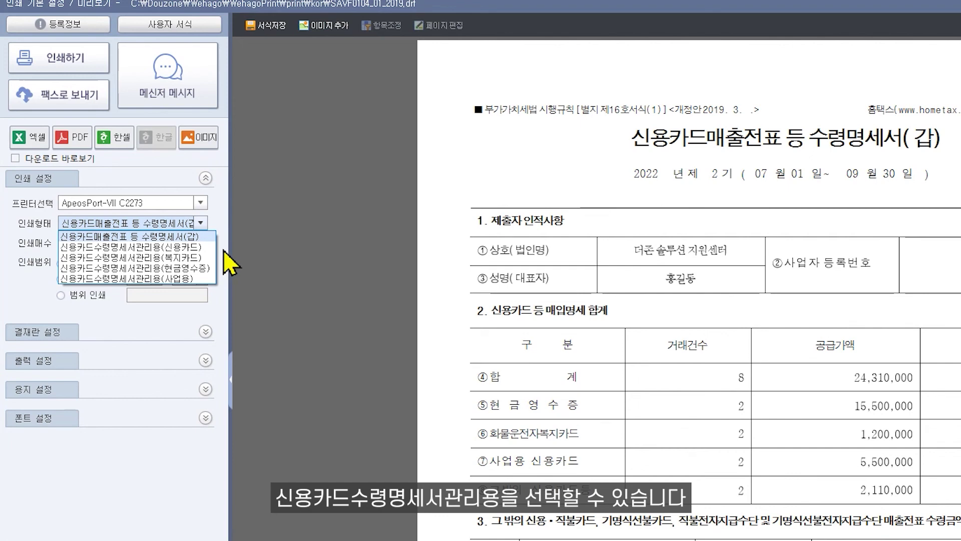
left_click(203, 224)
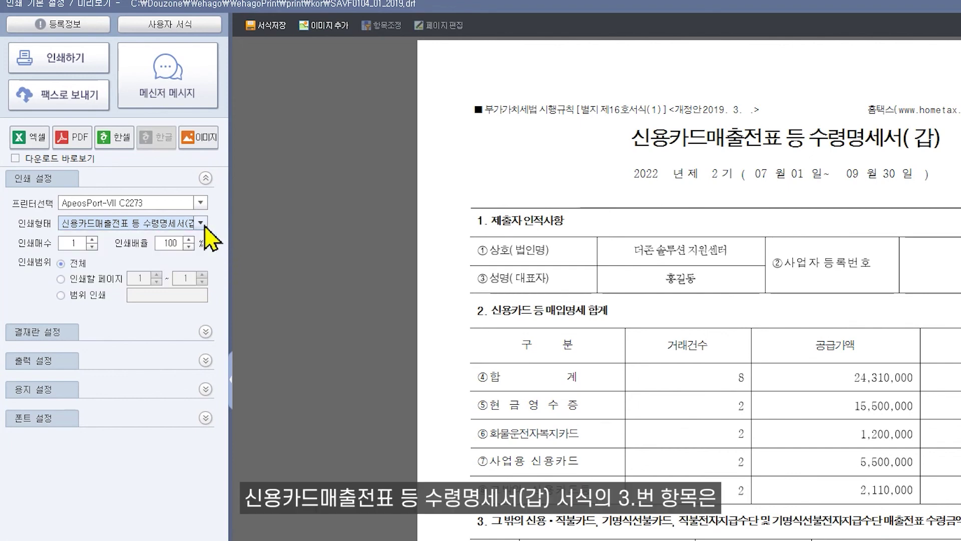
scroll(746, 496, "down", 1)
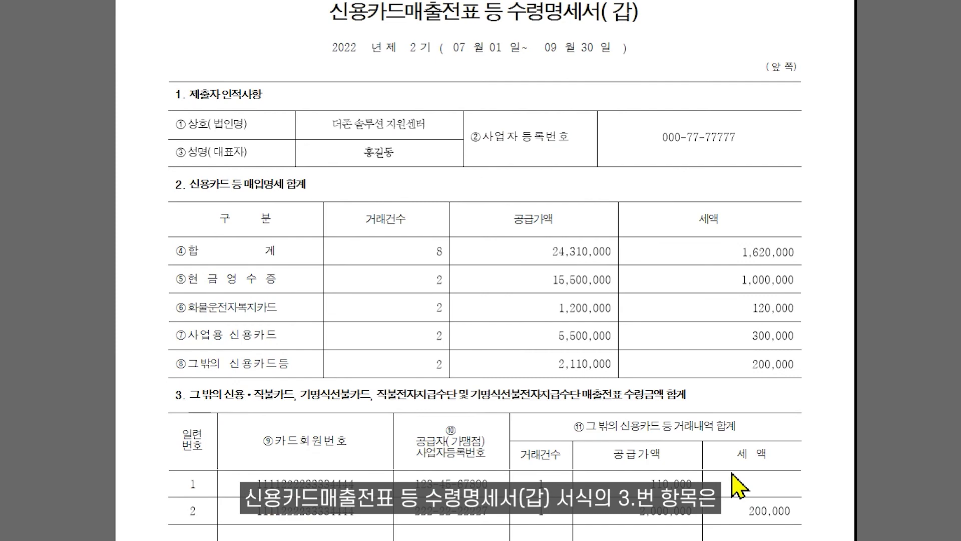
scroll(738, 486, "down", 3)
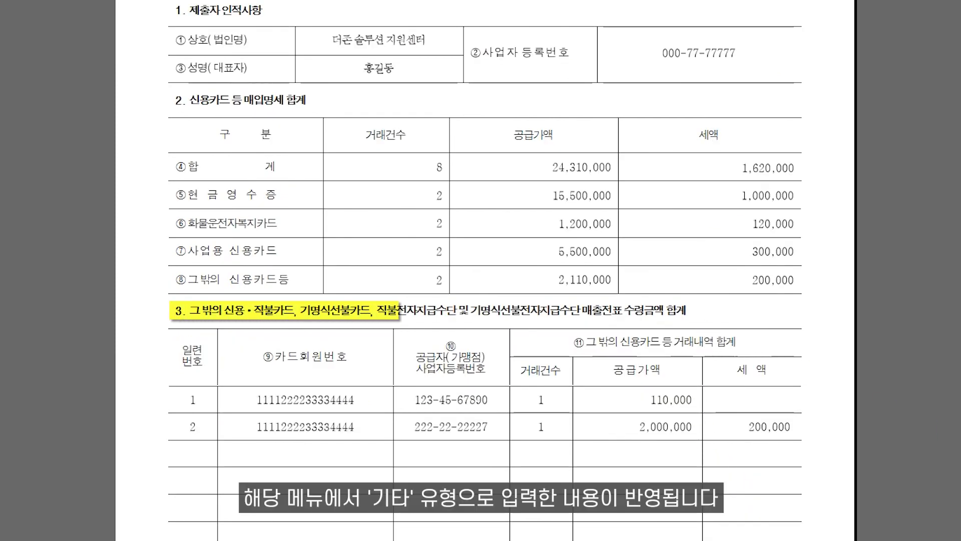